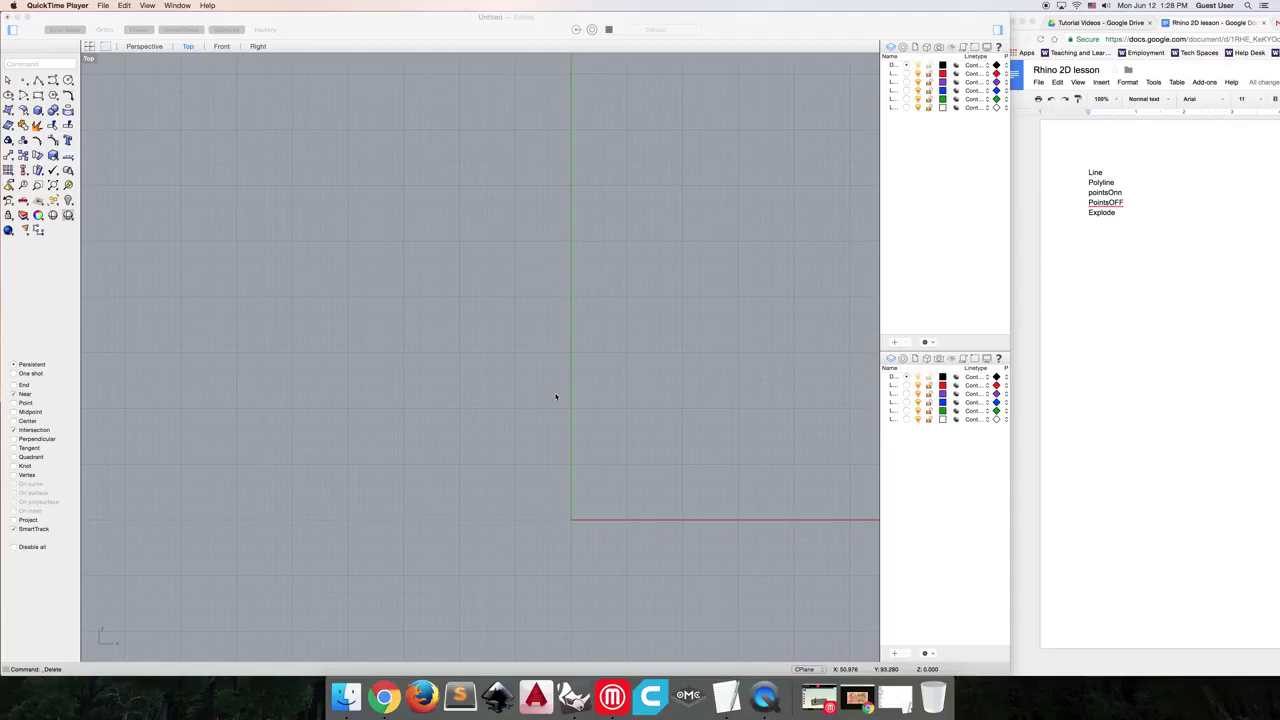
Step: Make Rhinoceros the active window, with its empty Top view ready for drawing
{"action": "left_click", "coordinate": [118, 99]}
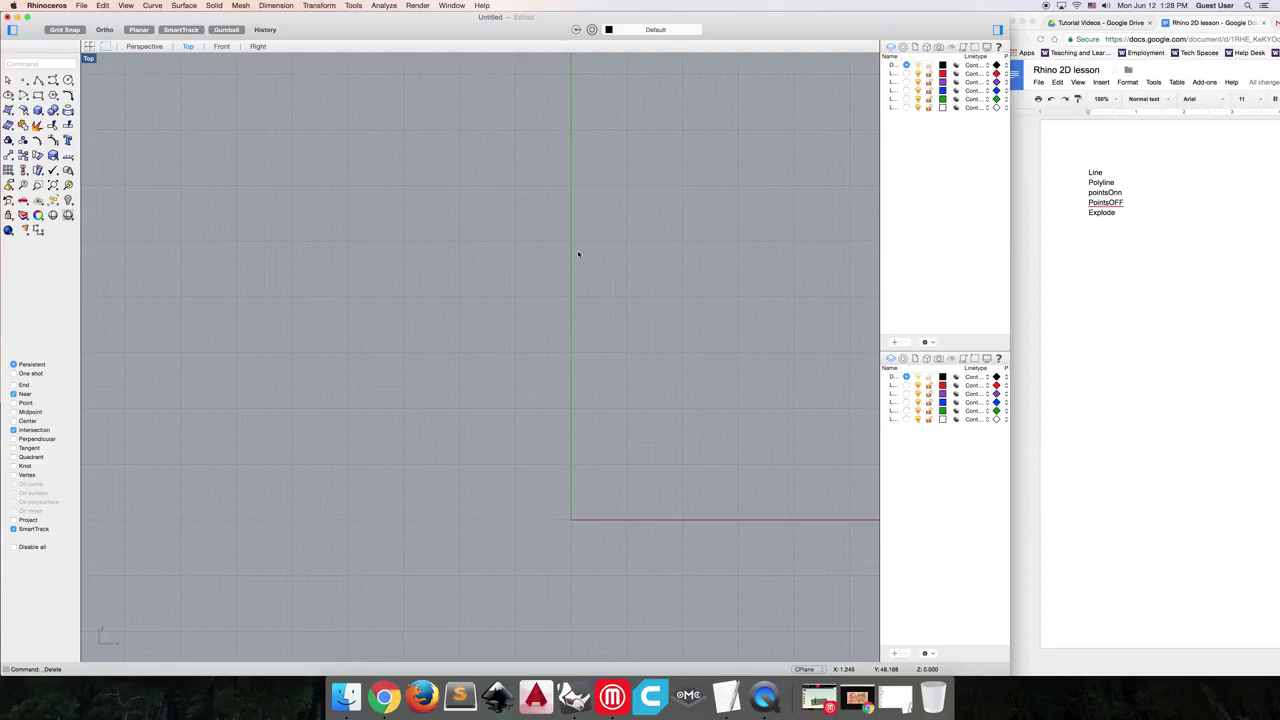
Step: Draw a 35 by 27 rectangle from a corner in the upper-left Top view, then repeat Rectangle
{"action": "type", "text": "Rectangle"}
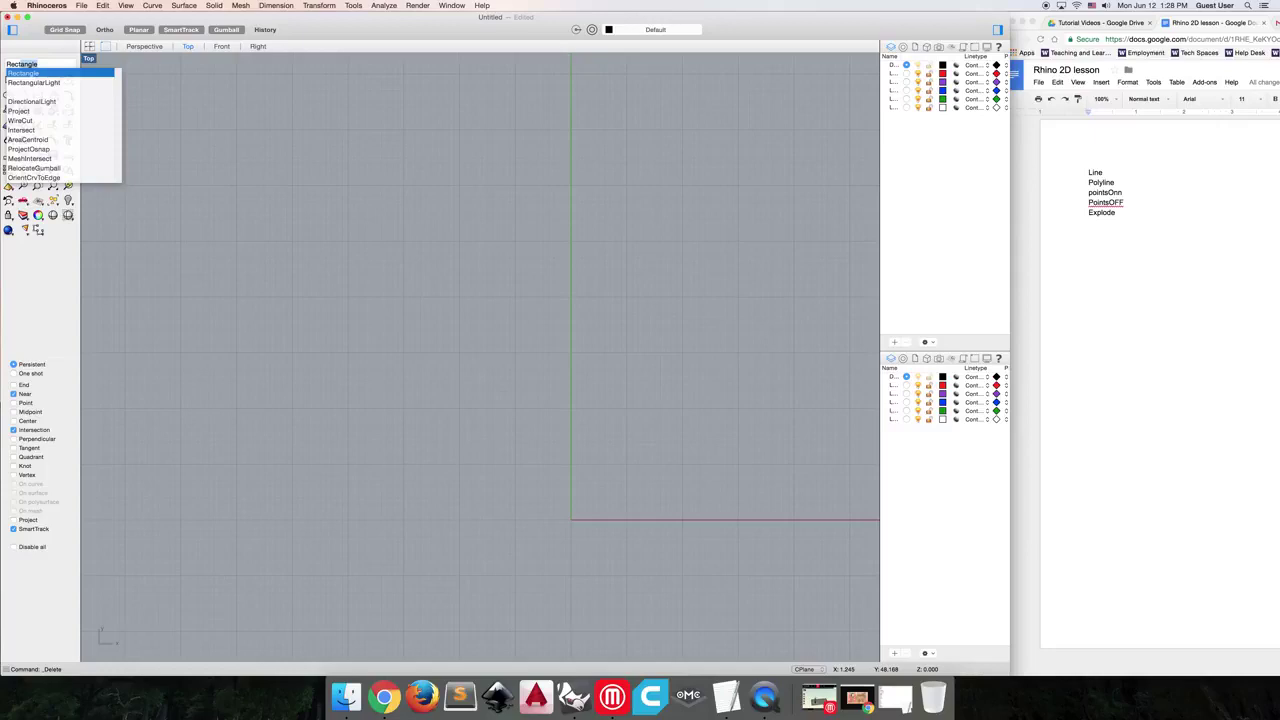
{"action": "key", "text": "Return"}
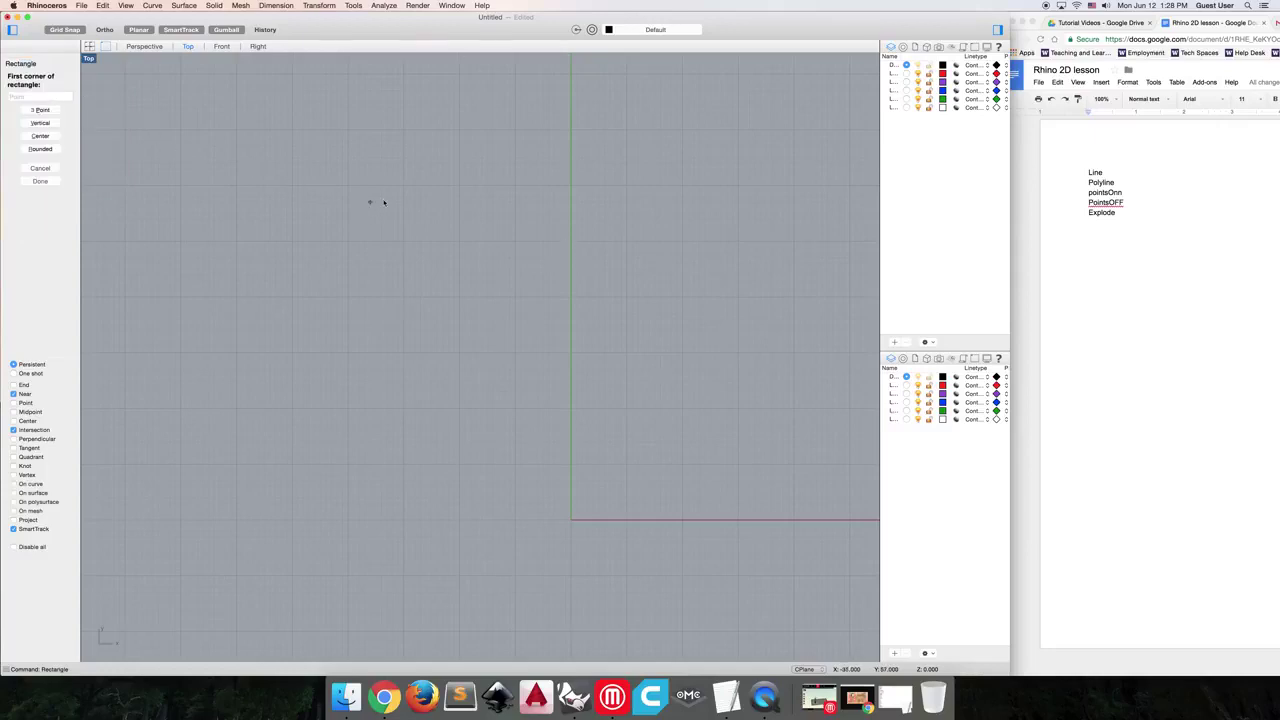
{"action": "left_click", "coordinate": [269, 207]}
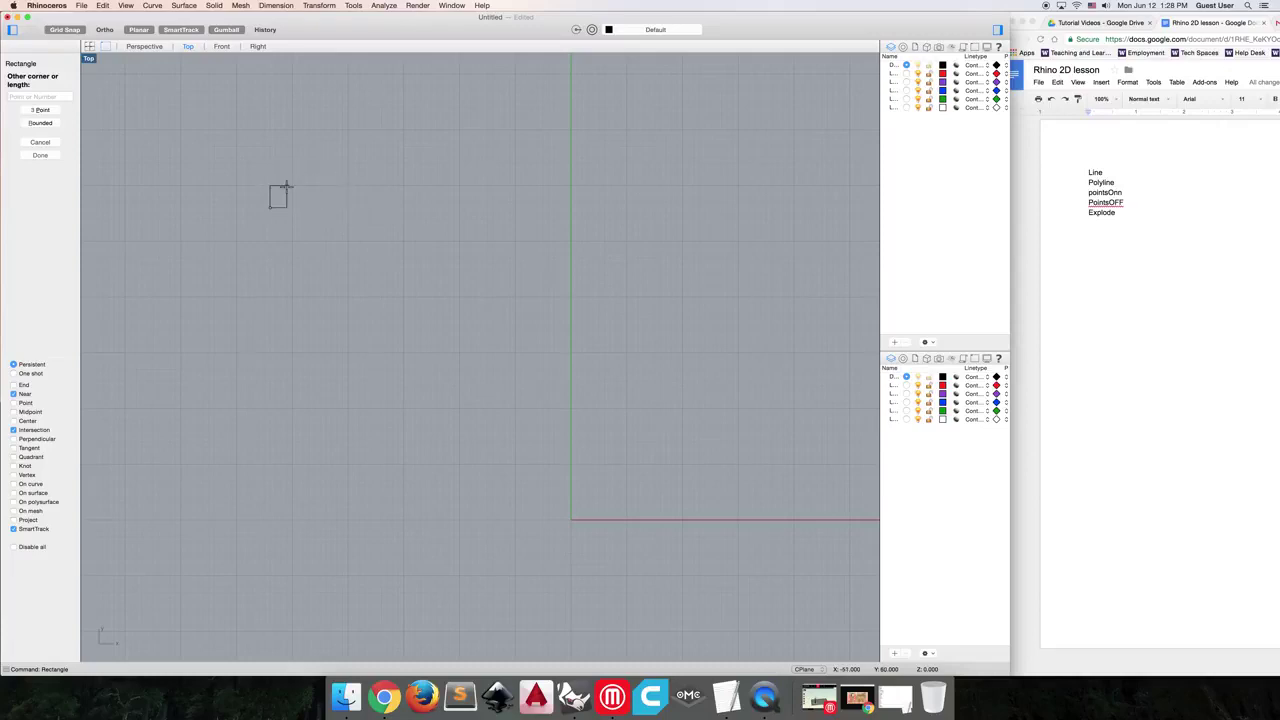
{"action": "type", "text": "35"}
{"action": "key", "text": "Return"}
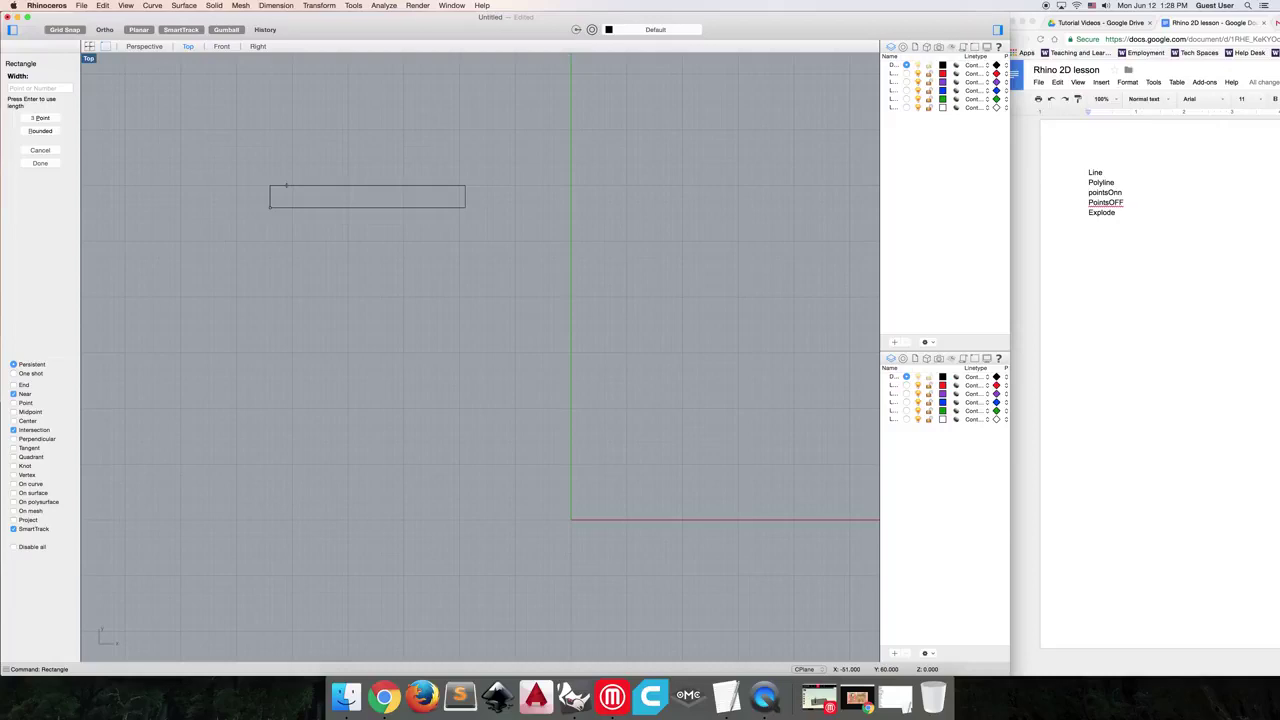
{"action": "type", "text": "27"}
{"action": "key", "text": "Return"}
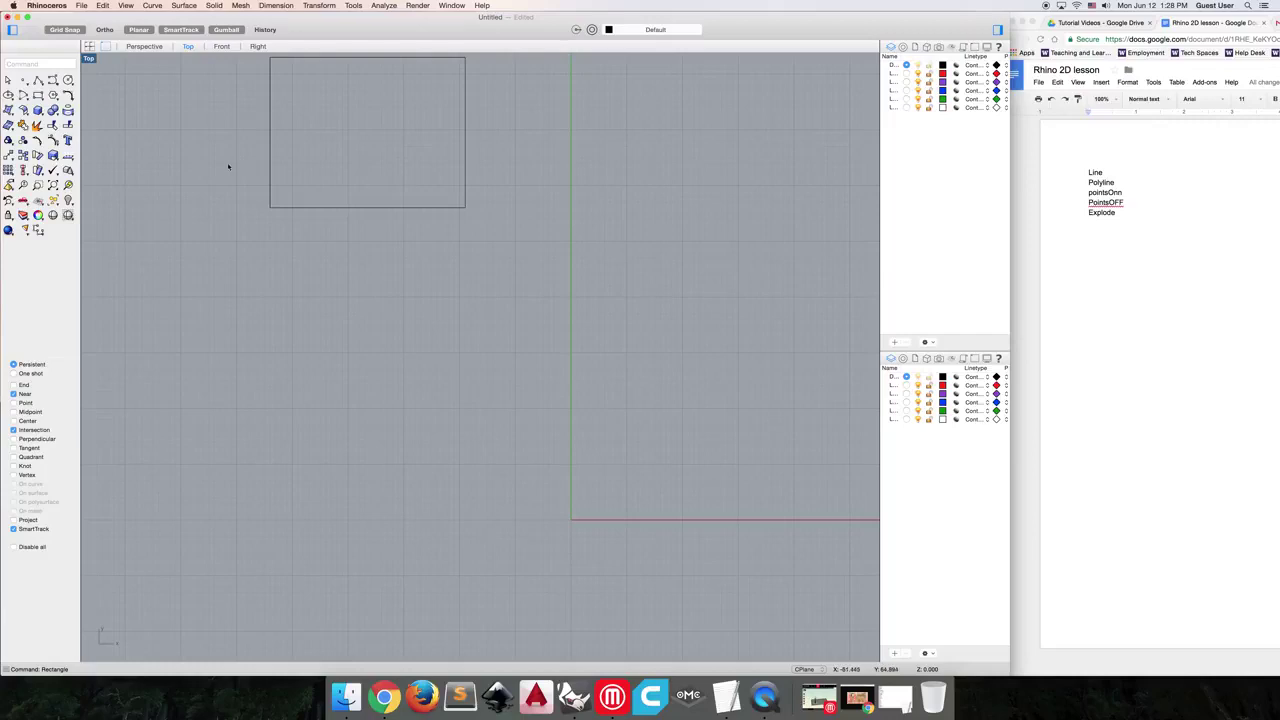
{"action": "right_click_drag", "start_coordinate": [369, 162], "coordinate": [297, 183]}
{"action": "right_click", "coordinate": [297, 178]}
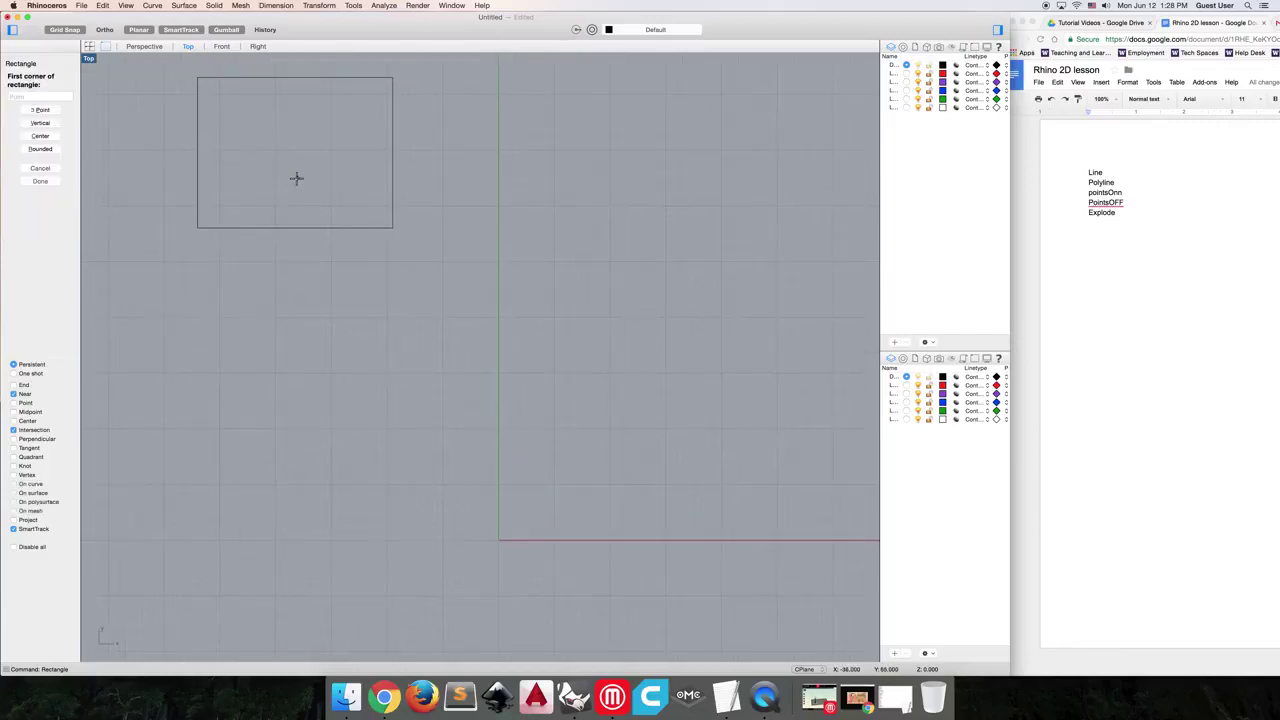
Step: Draw a level 3 Point rectangle from an edge's start, end and width
{"action": "left_click", "coordinate": [37, 111]}
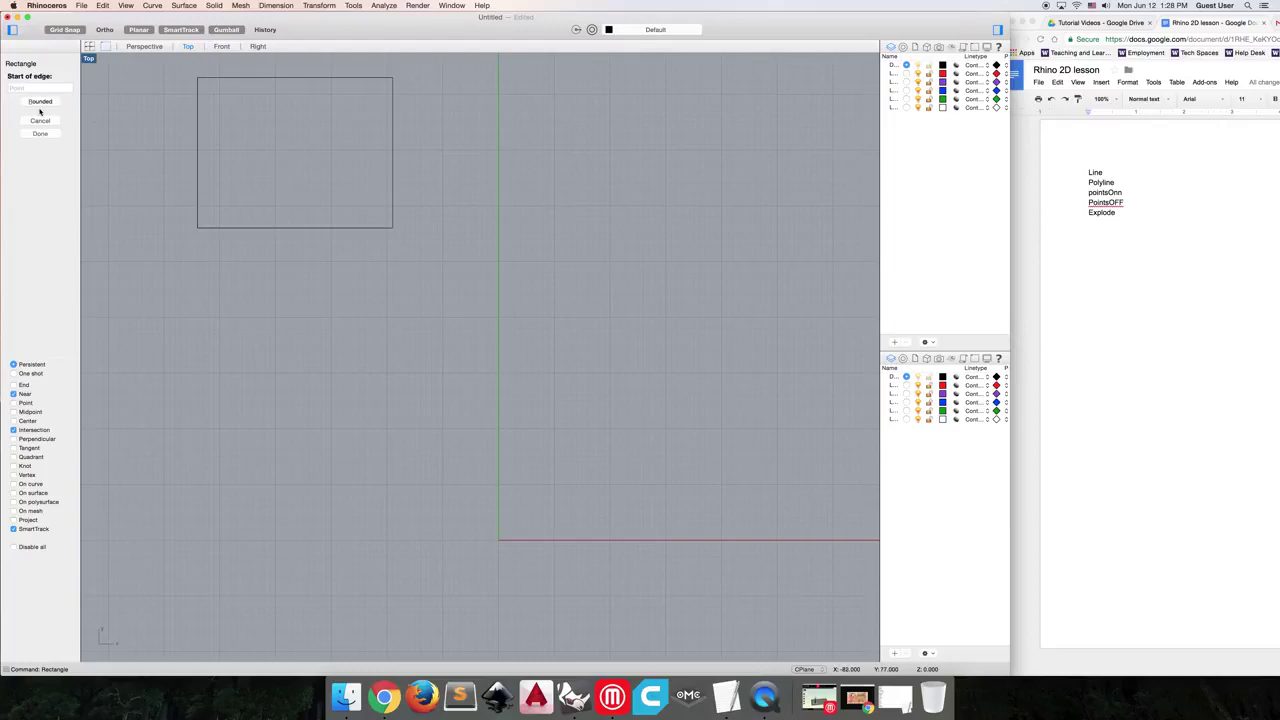
{"action": "left_click", "coordinate": [463, 227]}
{"action": "left_click", "coordinate": [614, 227]}
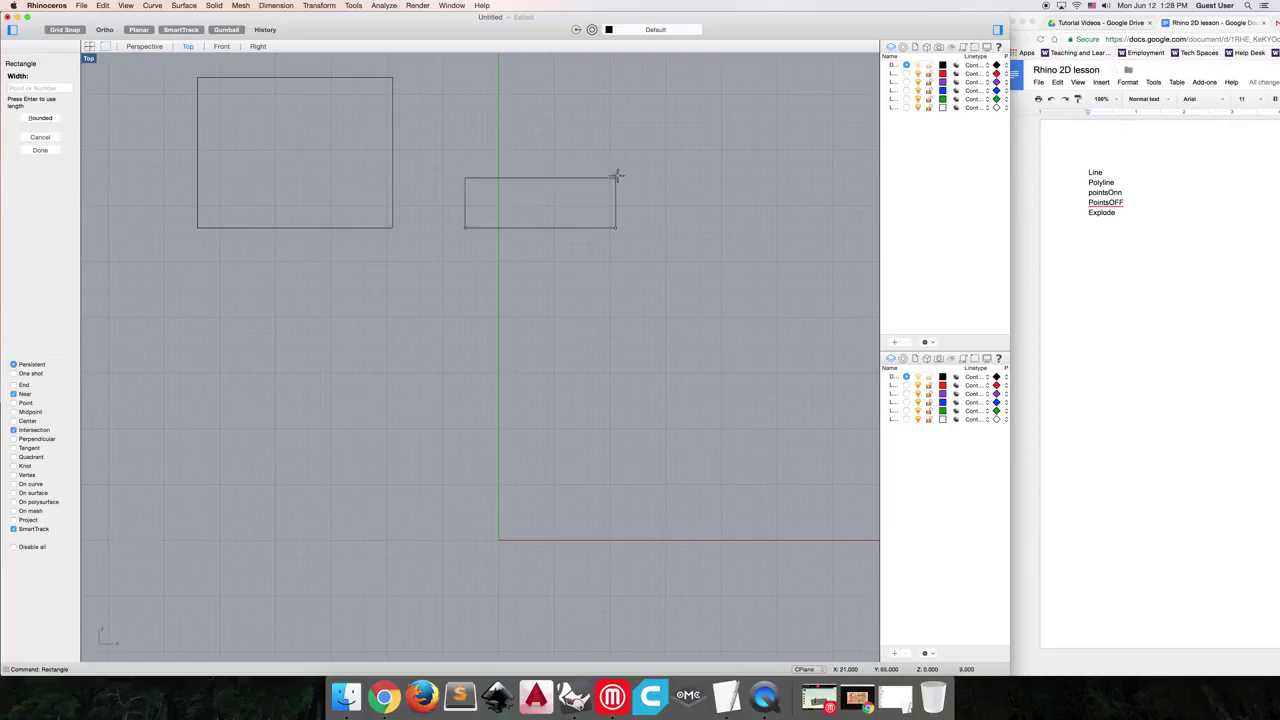
{"action": "left_click", "coordinate": [616, 179]}
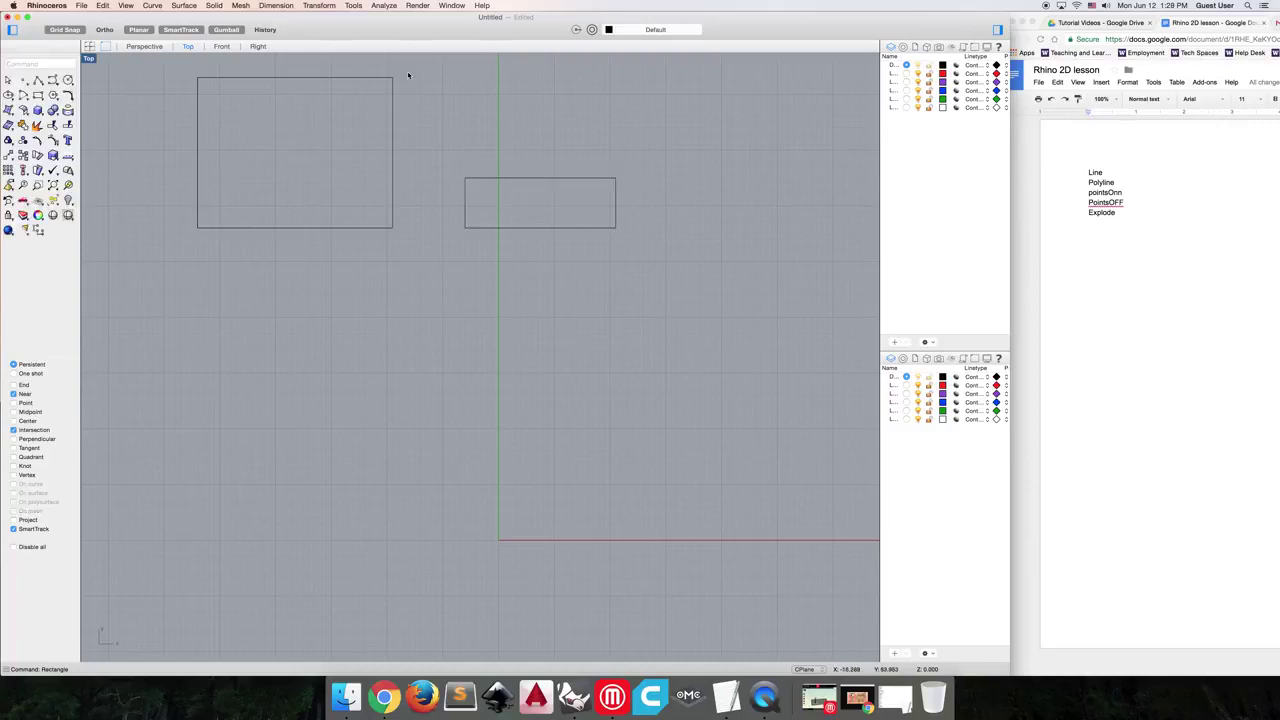
Step: Draw a second 3 Point rectangle with its edge tilted upward to the right
{"action": "key", "text": "Return"}
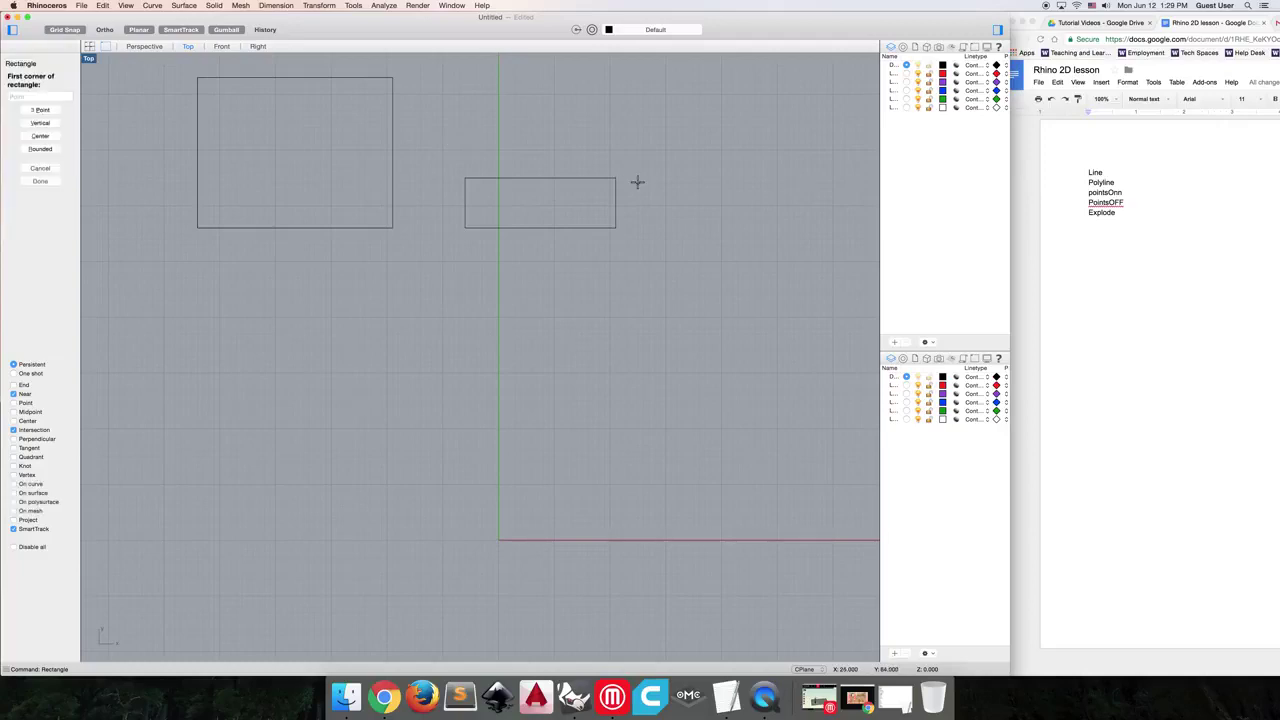
{"action": "left_click", "coordinate": [38, 108]}
{"action": "left_click", "coordinate": [670, 220]}
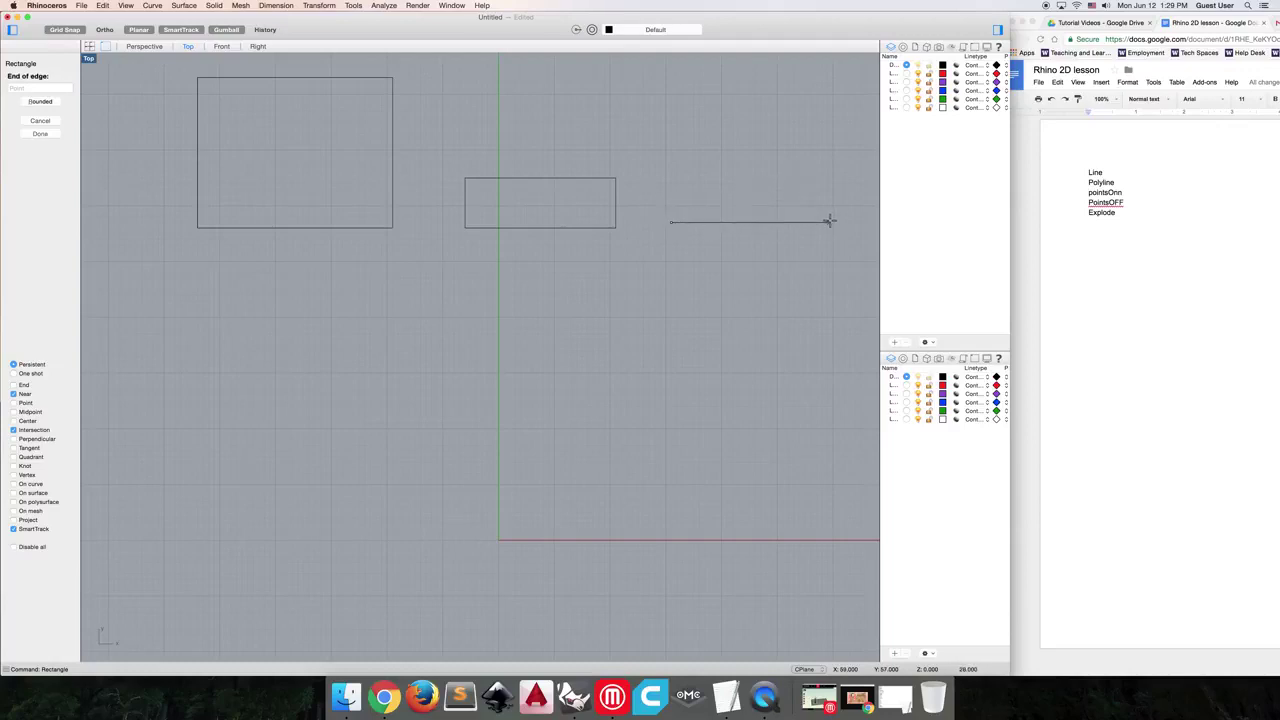
{"action": "key", "text": "shift"}
{"action": "left_click", "coordinate": [826, 163]}
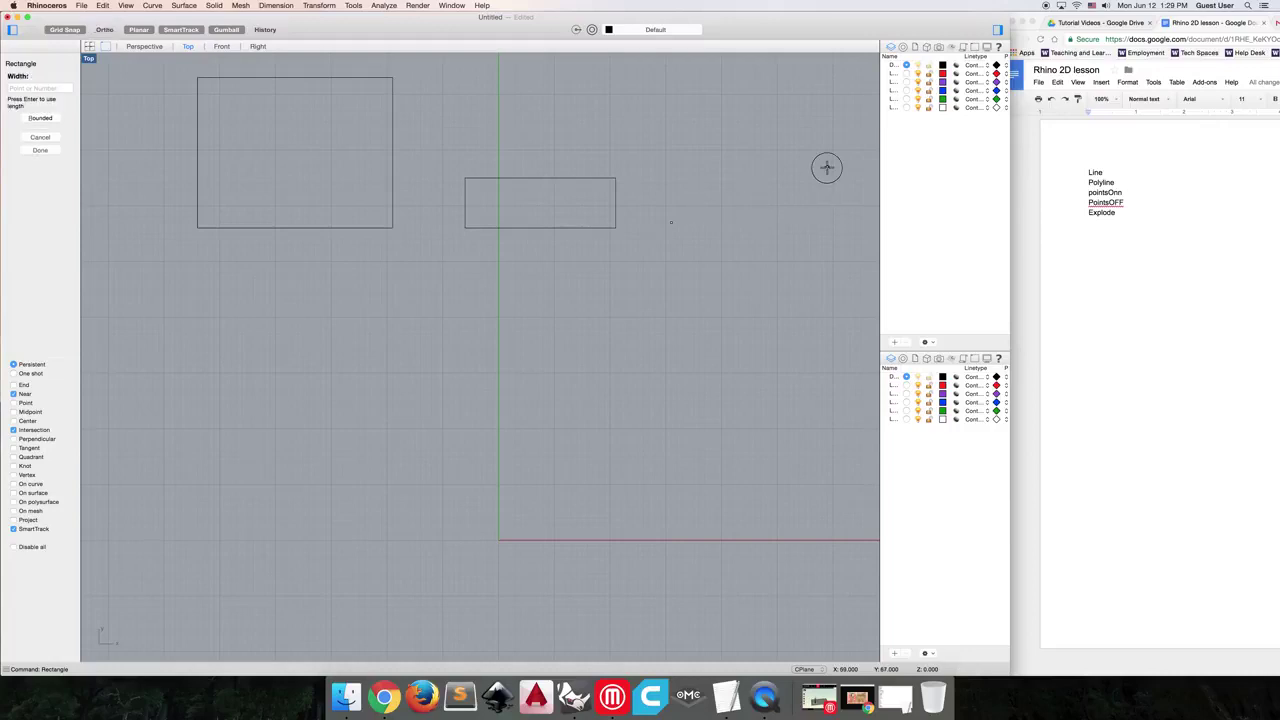
{"action": "left_click", "coordinate": [769, 114]}
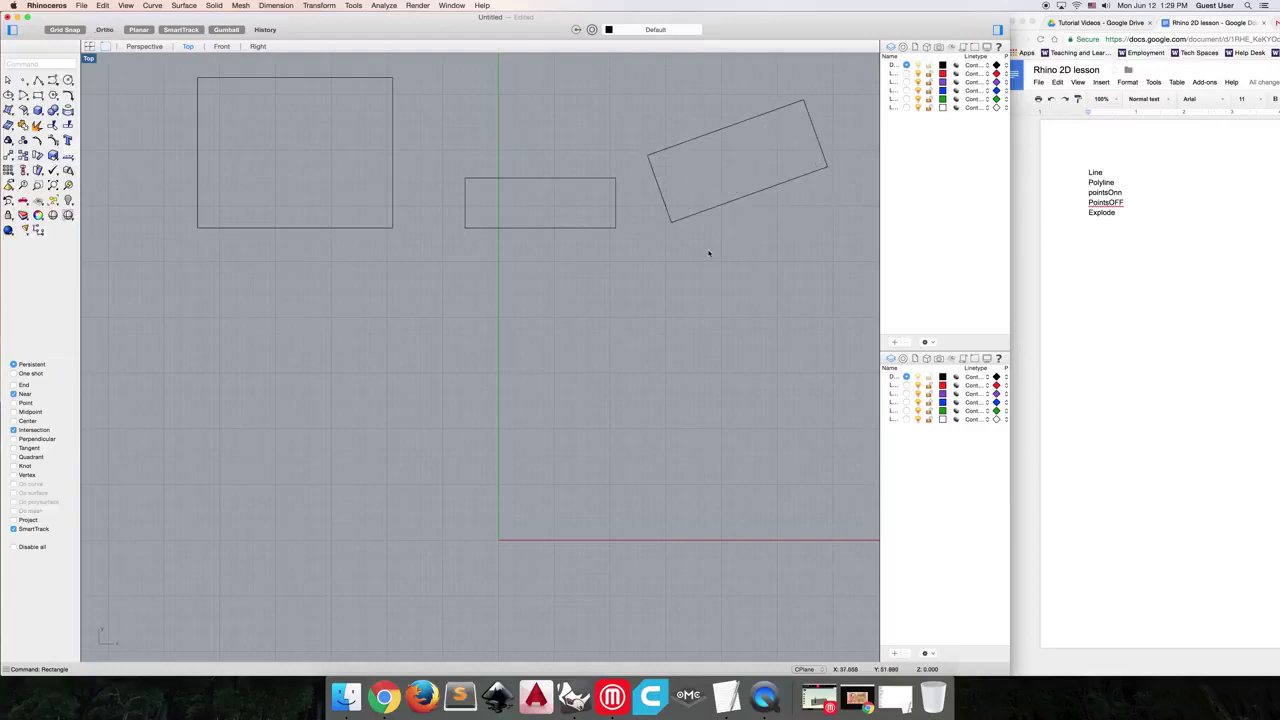
{"action": "key", "text": "Return"}
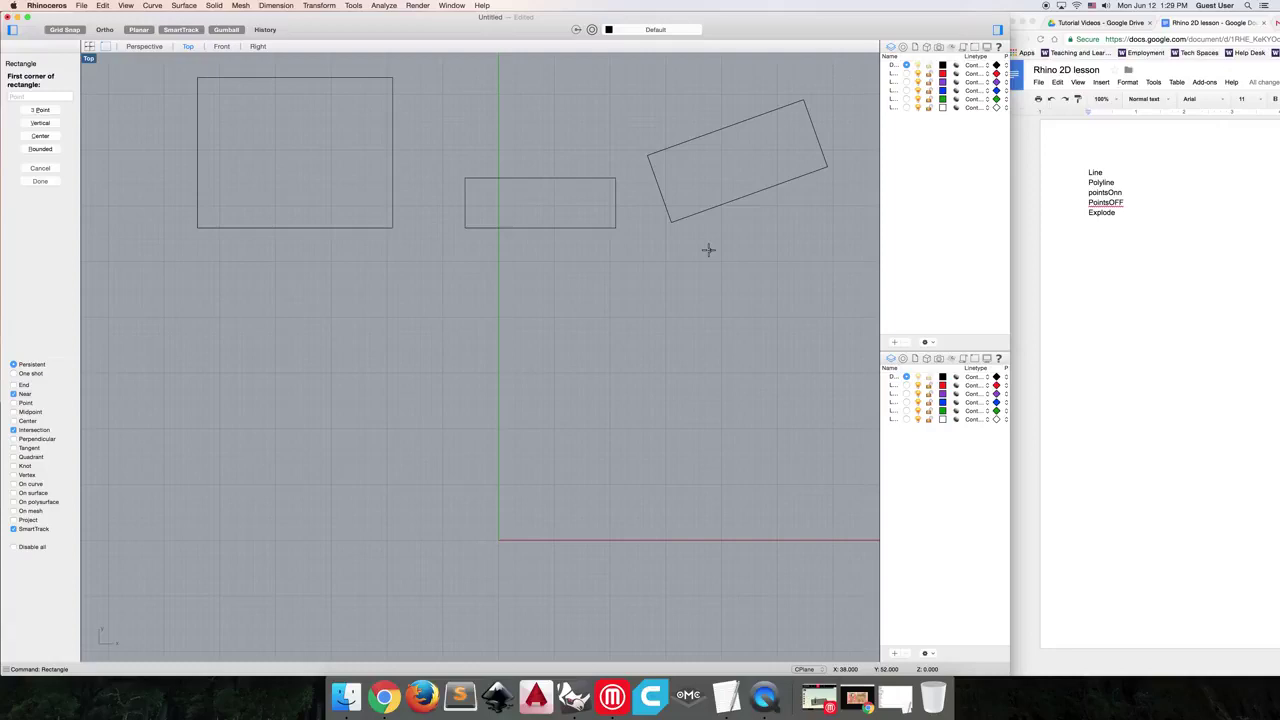
Step: Draw a Rounded rectangle below the first one, picking two corners and a small corner radius
{"action": "left_click", "coordinate": [158, 310]}
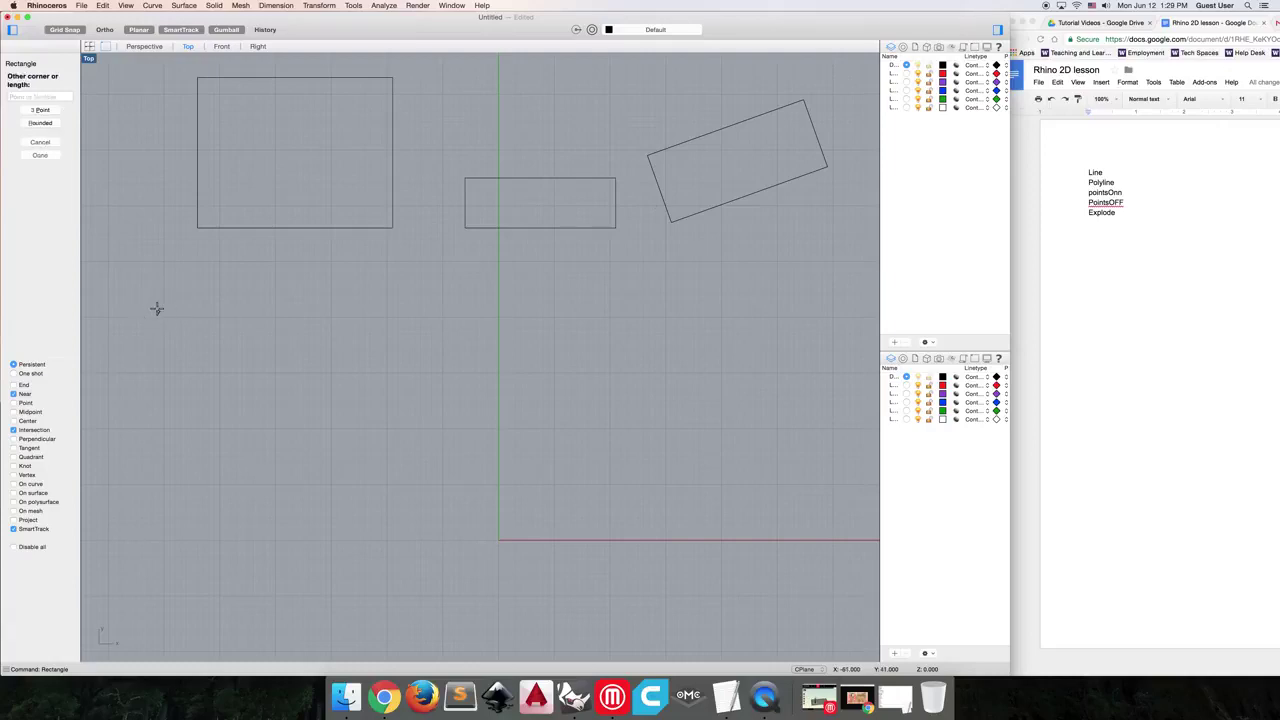
{"action": "left_click", "coordinate": [33, 124]}
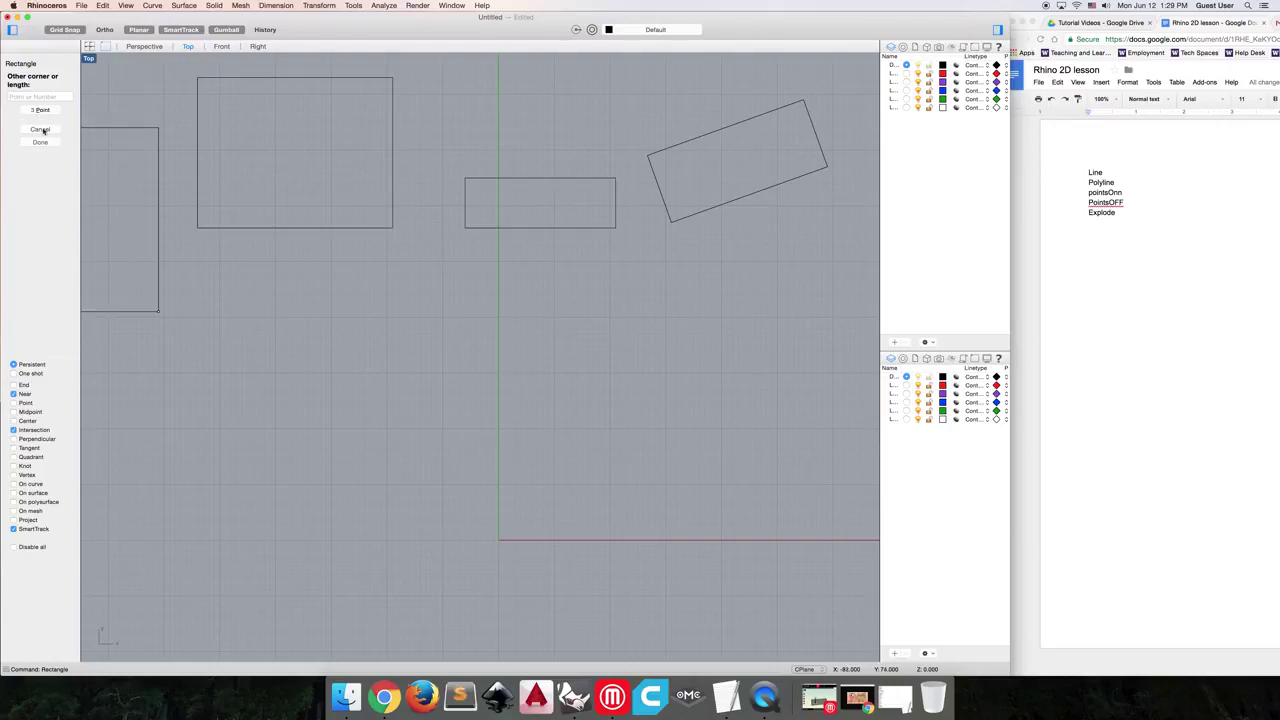
{"action": "left_click", "coordinate": [425, 243]}
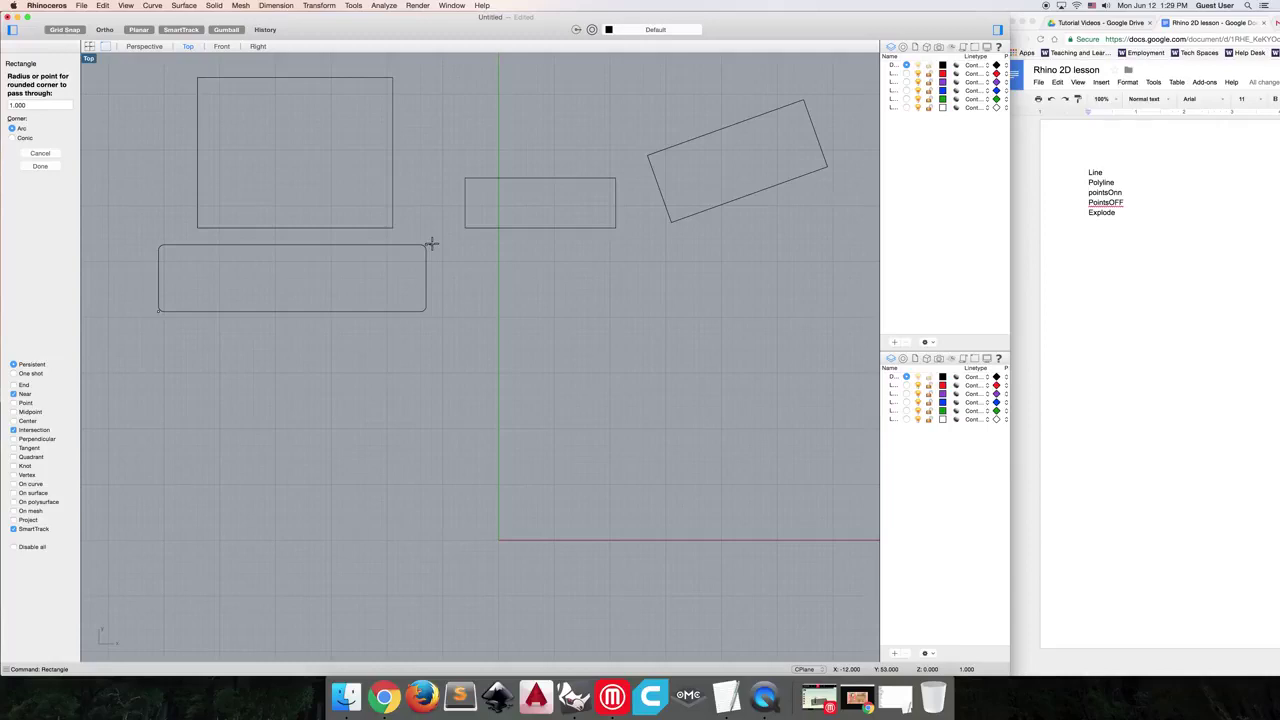
{"action": "scroll", "coordinate": [429, 247], "scroll_direction": "up", "scroll_amount": 6}
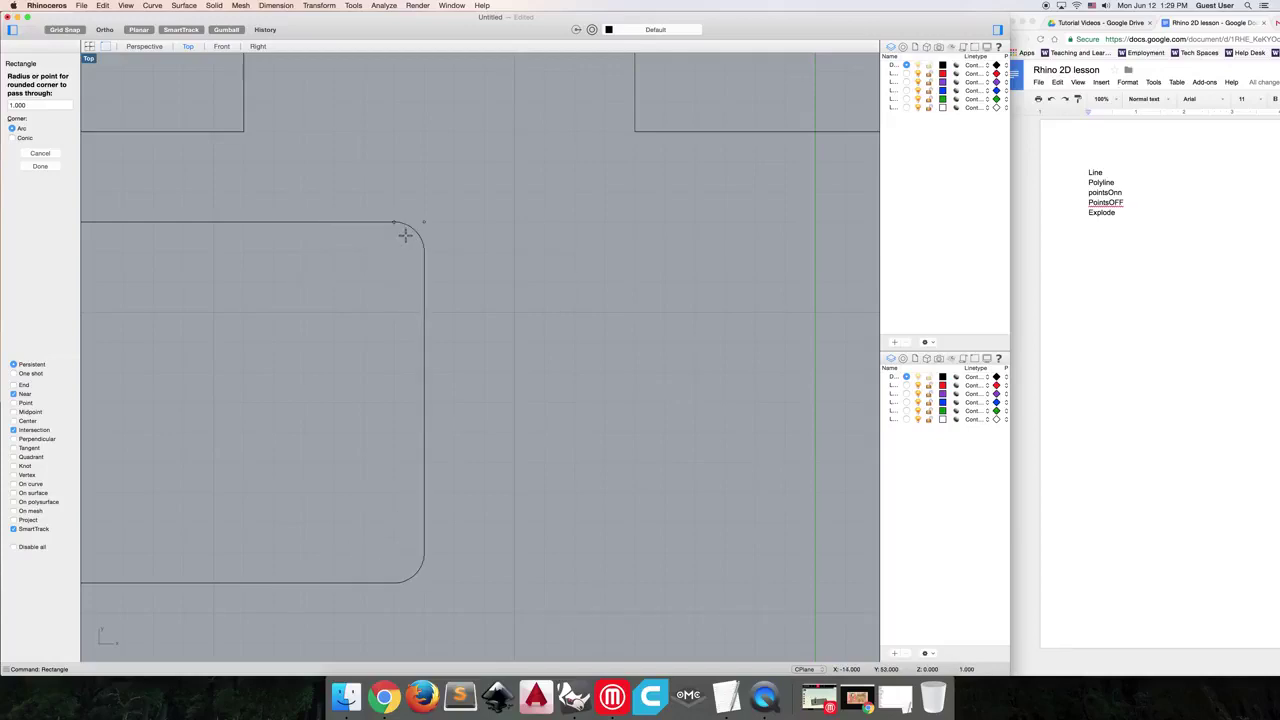
{"action": "left_click", "coordinate": [405, 234]}
{"action": "scroll", "coordinate": [405, 236], "scroll_direction": "down", "scroll_amount": 5}
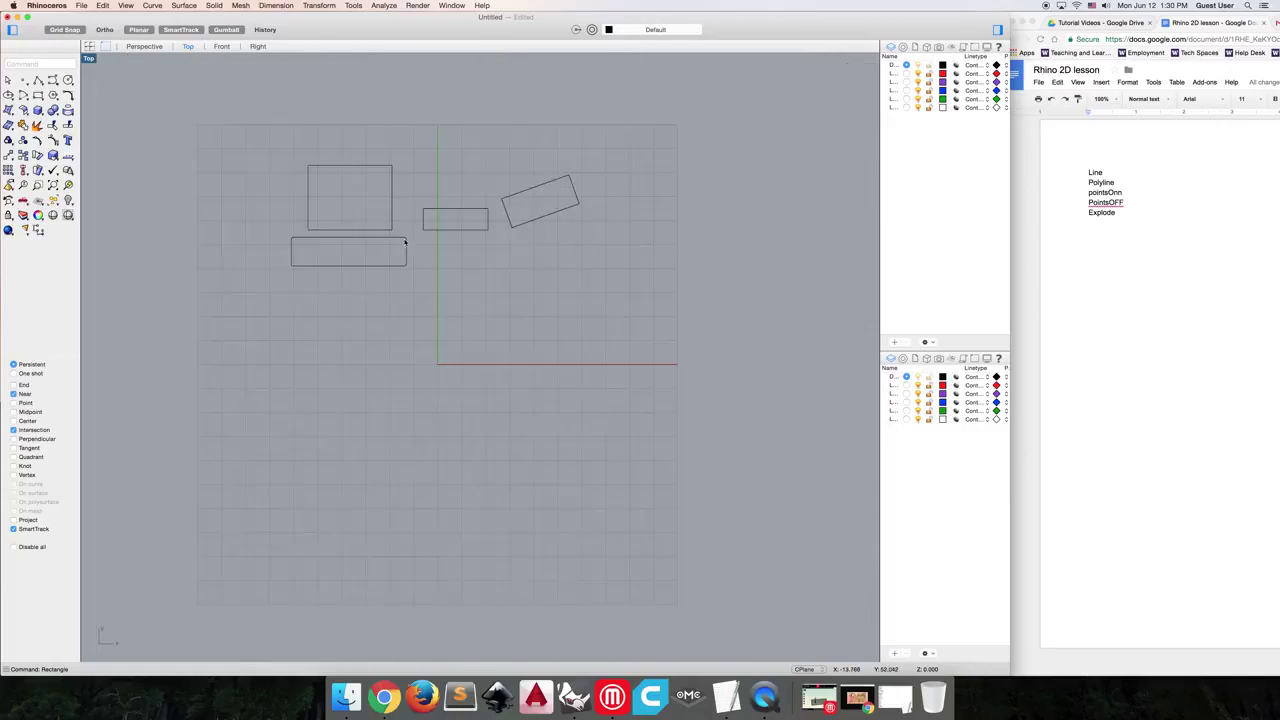
Step: Select and delete all four rectangles, then start the Circle command
{"action": "scroll", "coordinate": [405, 242], "scroll_direction": "down", "scroll_amount": 3}
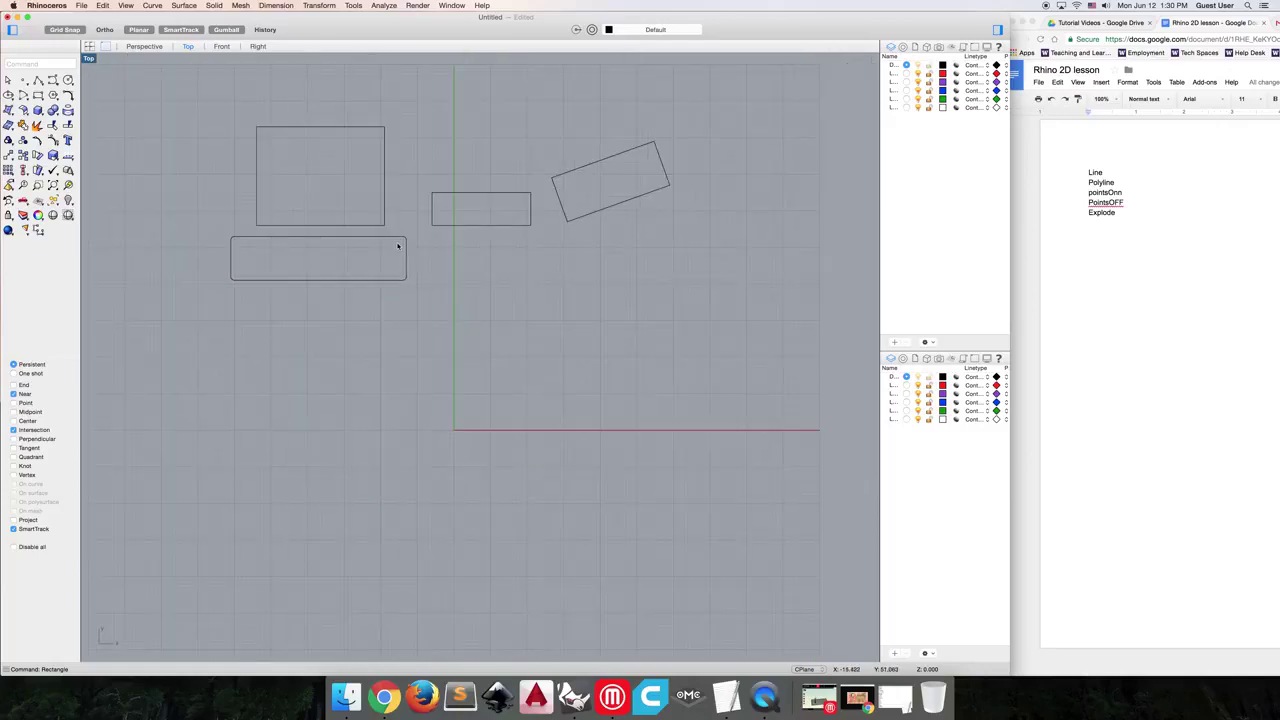
{"action": "key", "text": "super+a"}
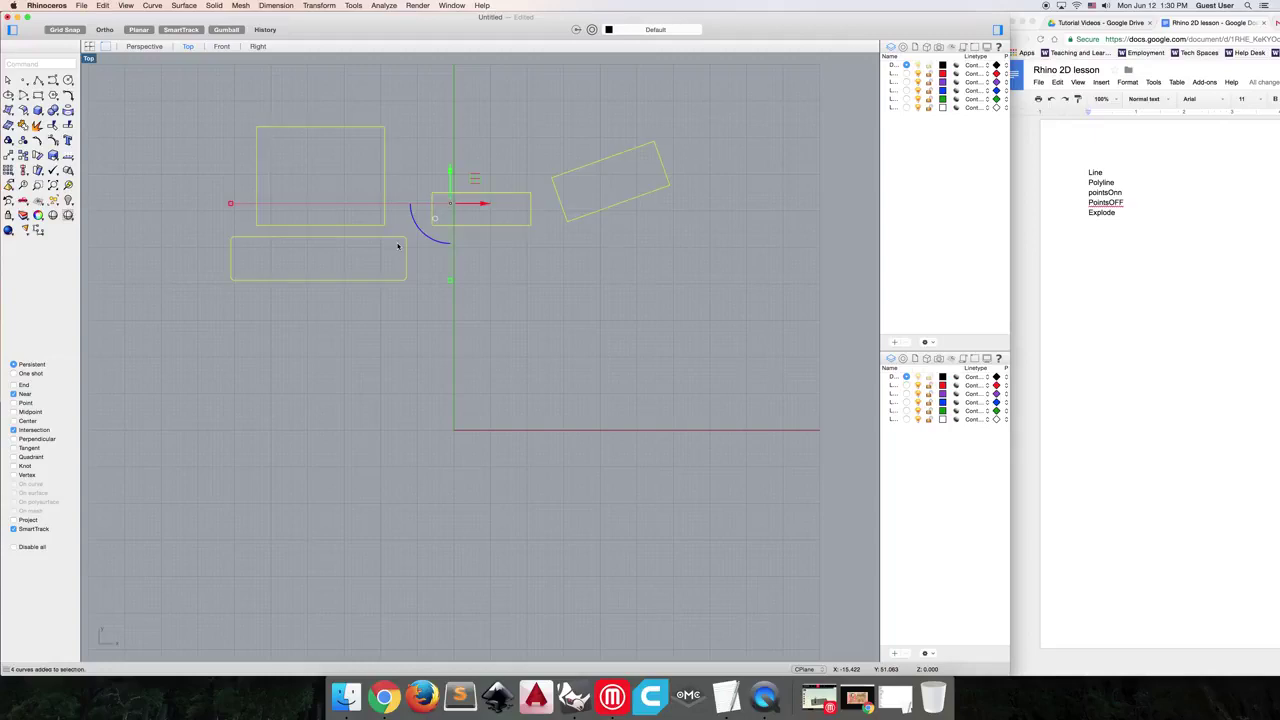
{"action": "key", "text": "Delete"}
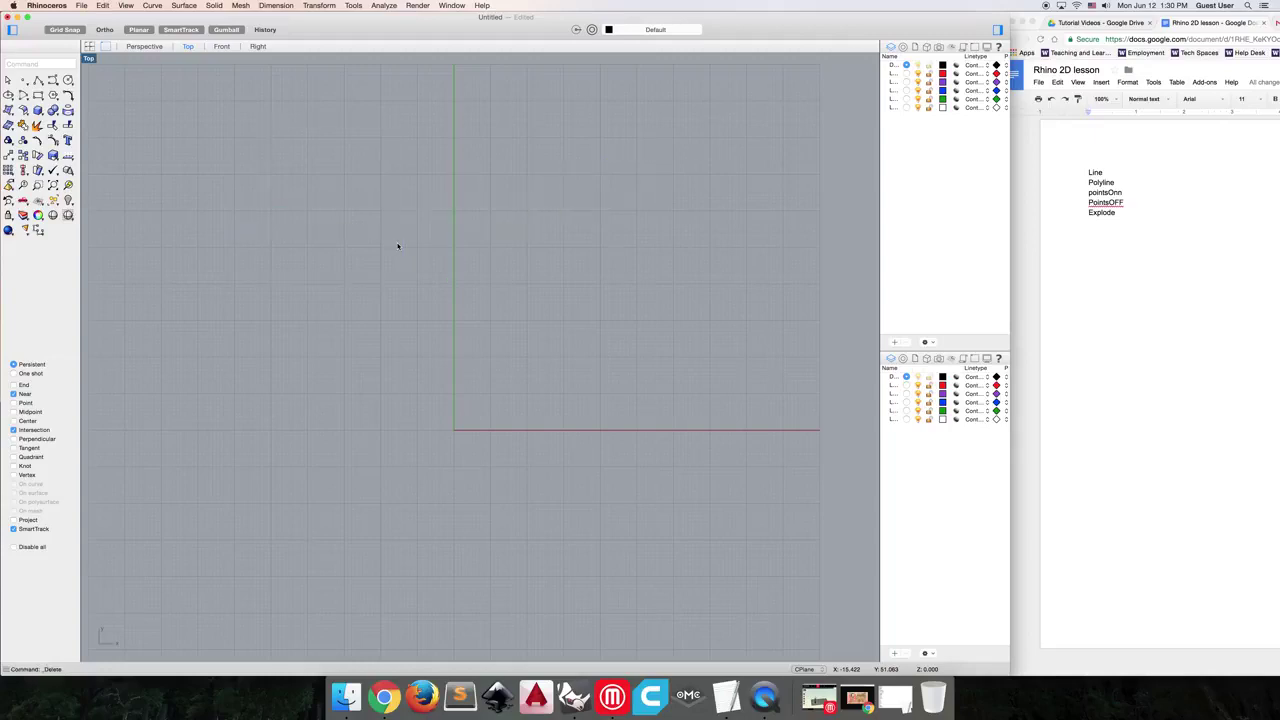
{"action": "type", "text": "circle"}
{"action": "key", "text": "Return"}
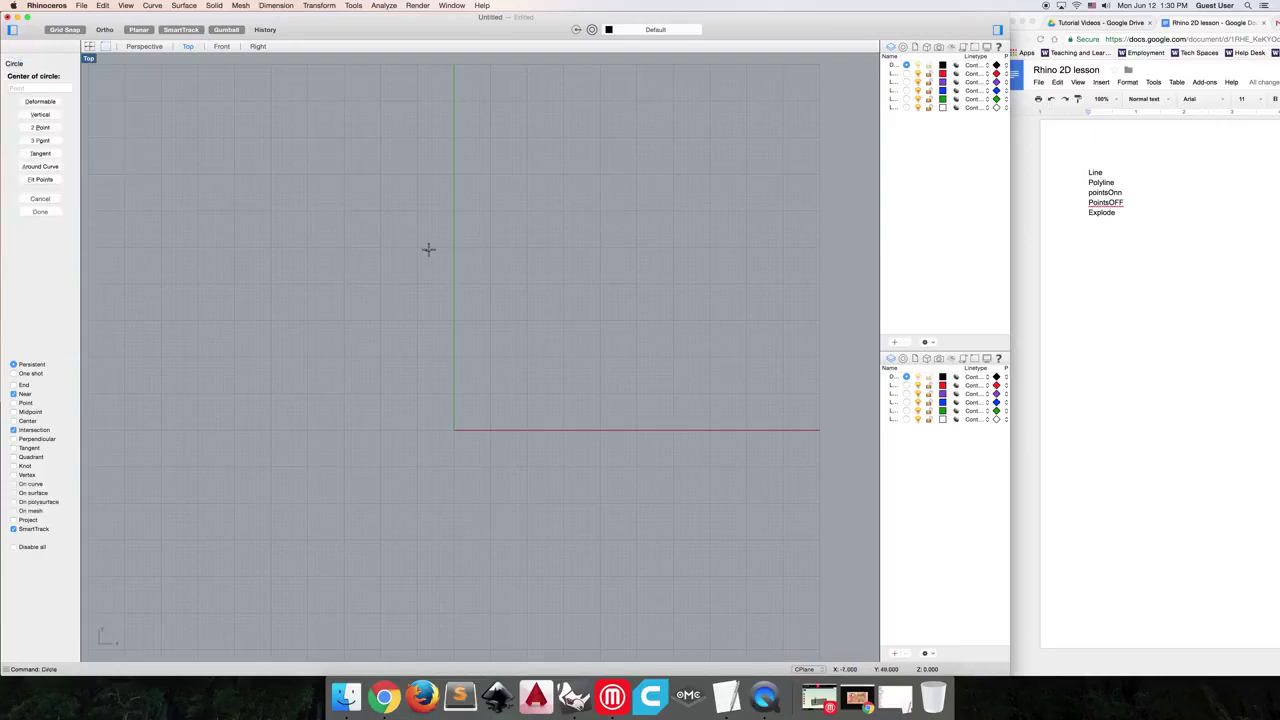
Step: Draw a 40-unit-diameter circle centred just right of the green axis
{"action": "left_click", "coordinate": [508, 204]}
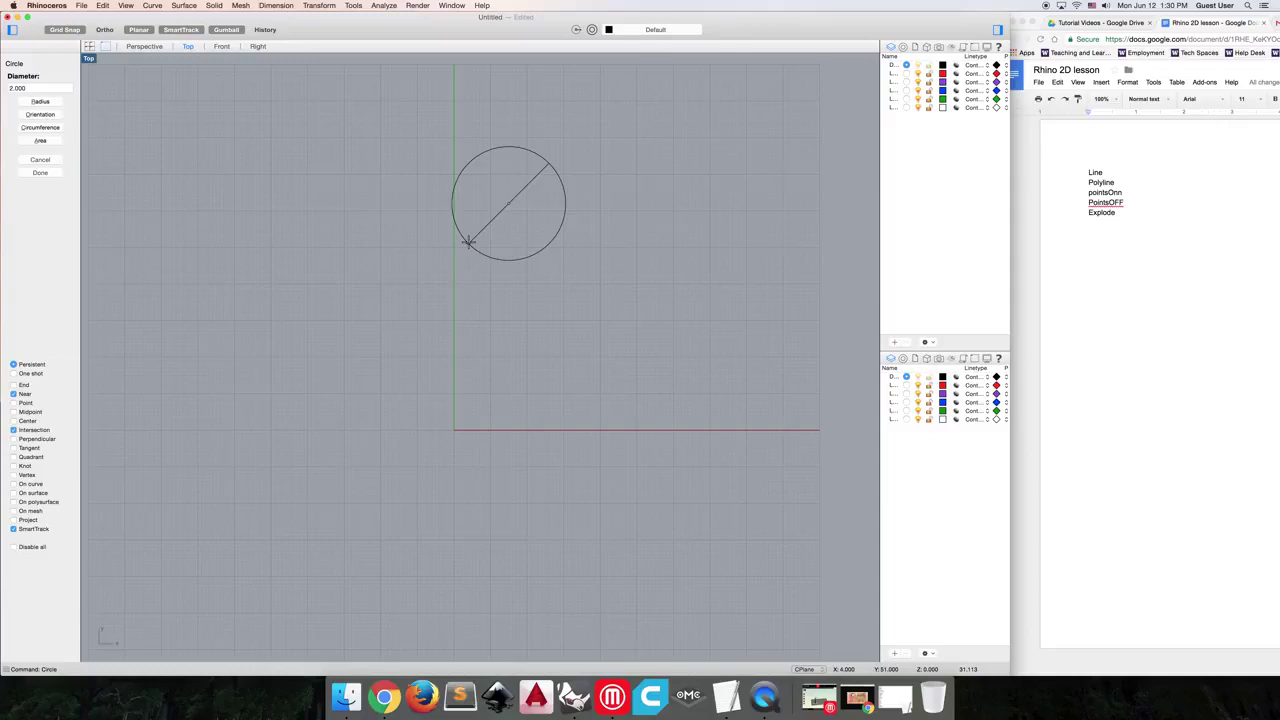
{"action": "type", "text": "40"}
{"action": "key", "text": "Return"}
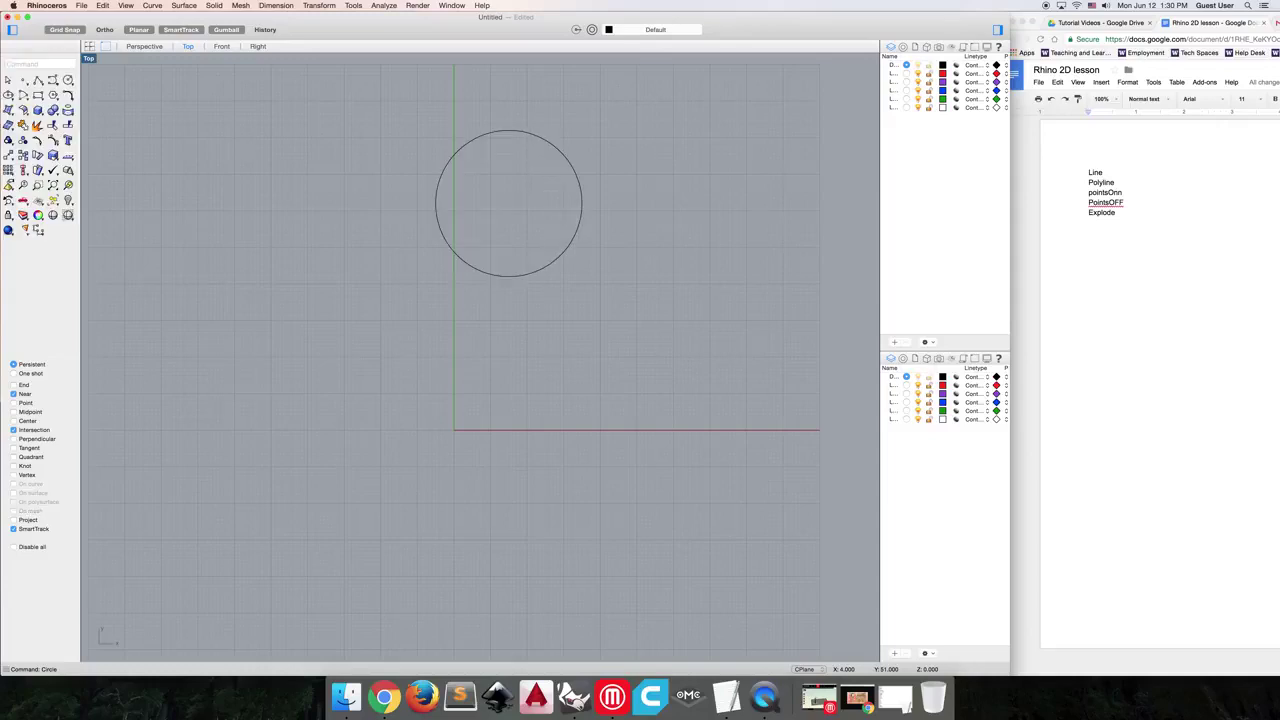
Step: Draw a radius-35 circle centred at the upper left
{"action": "key", "text": "Return"}
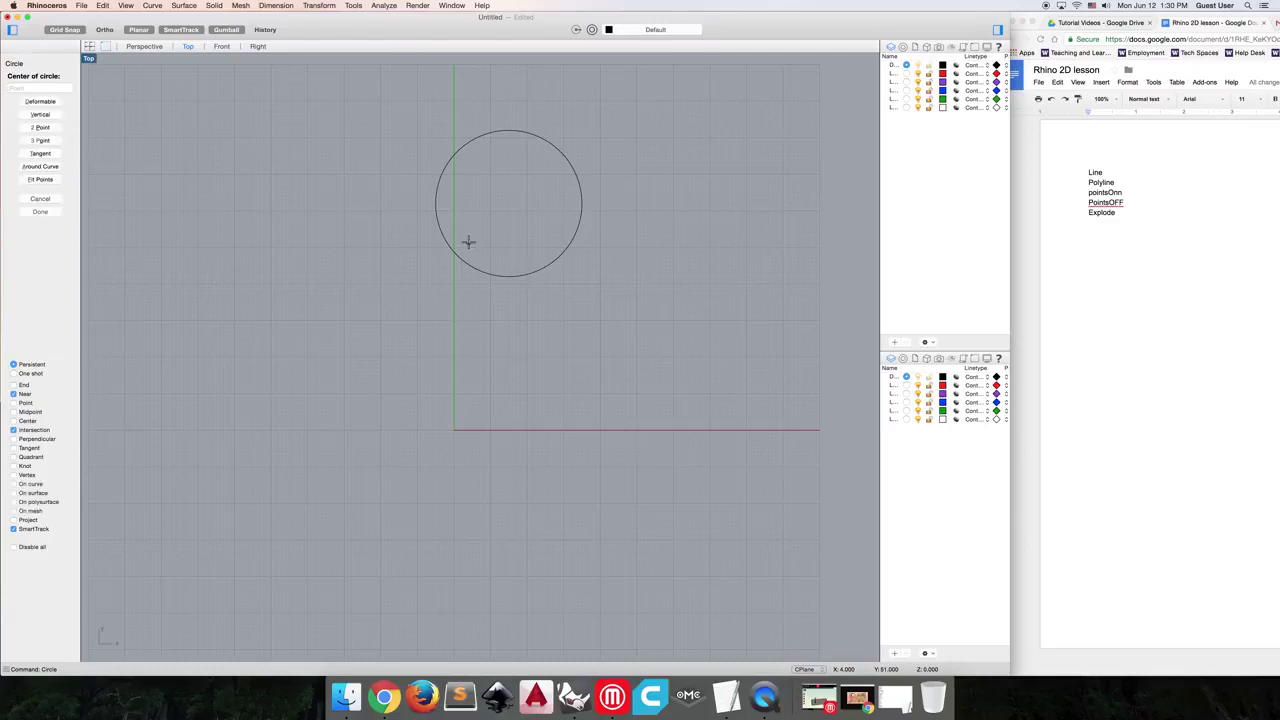
{"action": "left_click", "coordinate": [233, 165]}
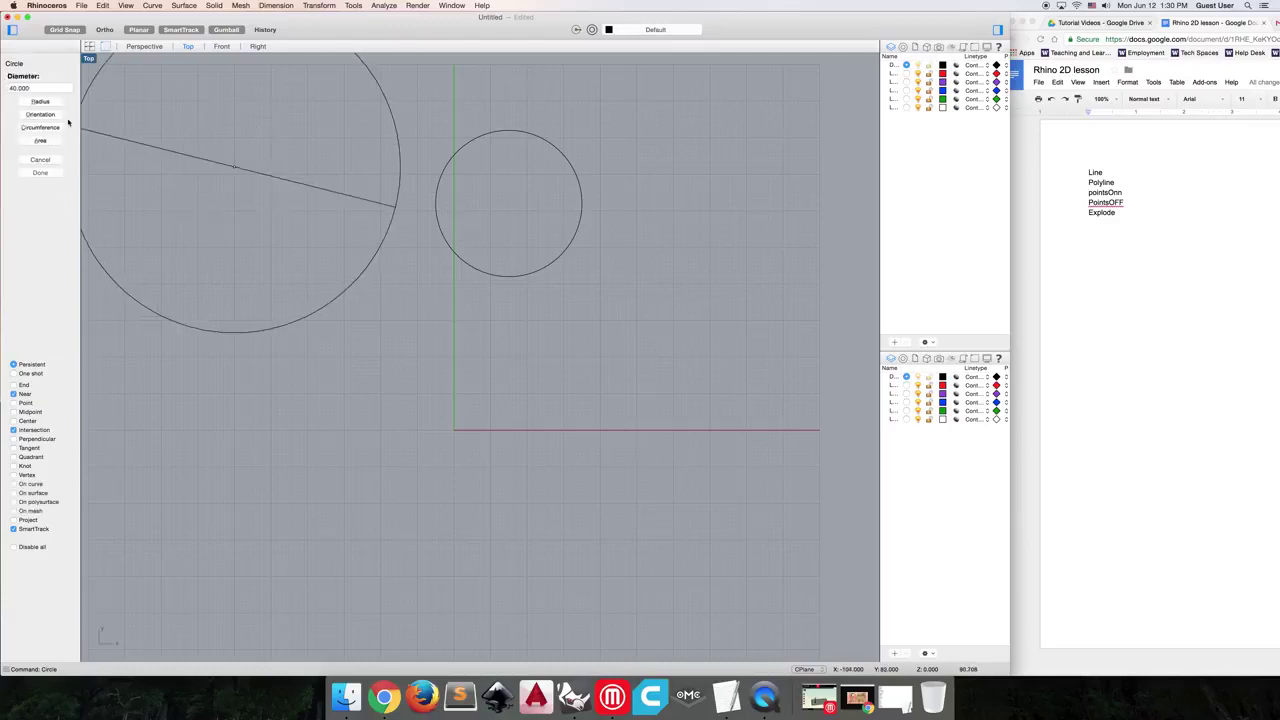
{"action": "left_click", "coordinate": [40, 101]}
{"action": "type", "text": "35"}
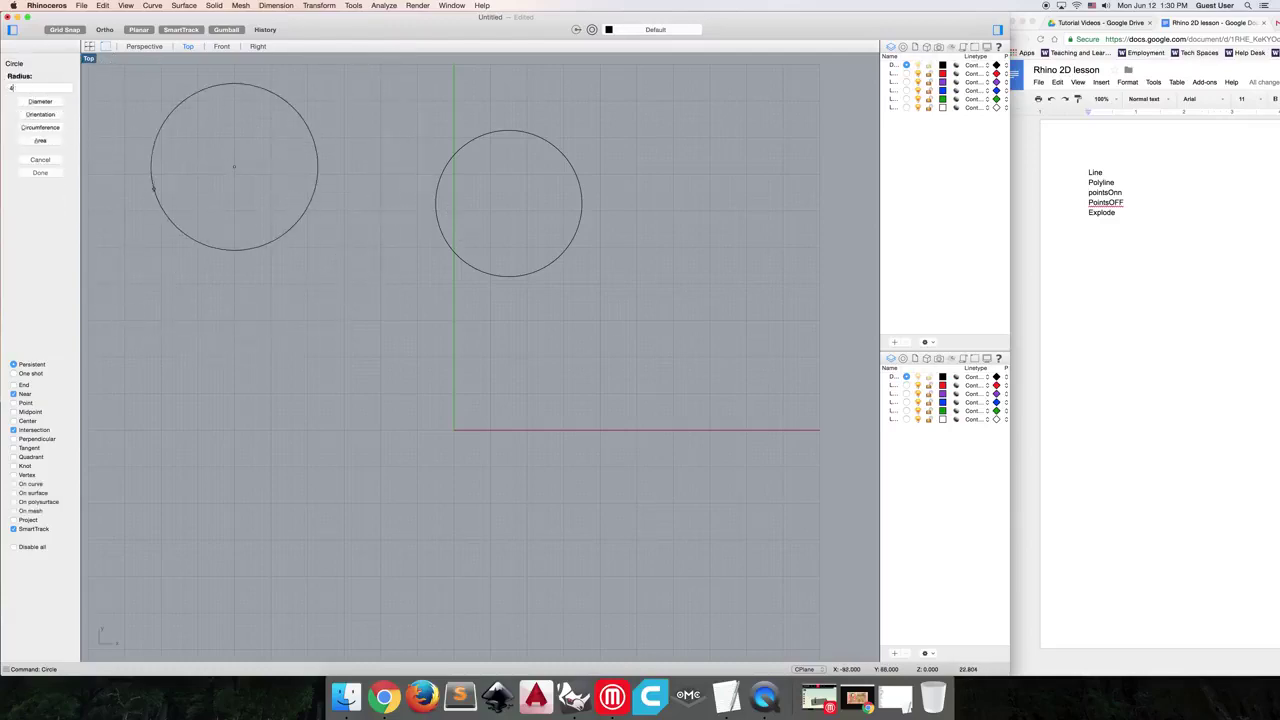
{"action": "key", "text": "Return"}
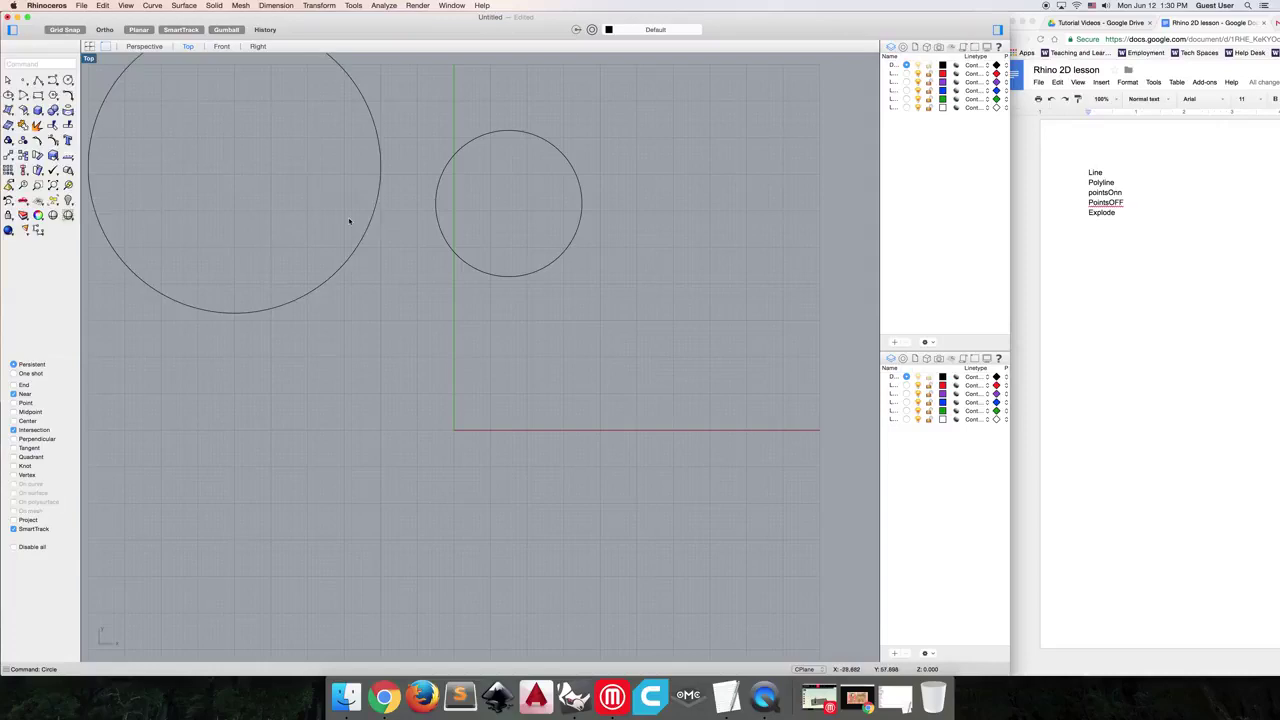
Step: Draw a small circle on the right with circumference 20
{"action": "key", "text": "Return"}
{"action": "left_click", "coordinate": [695, 240]}
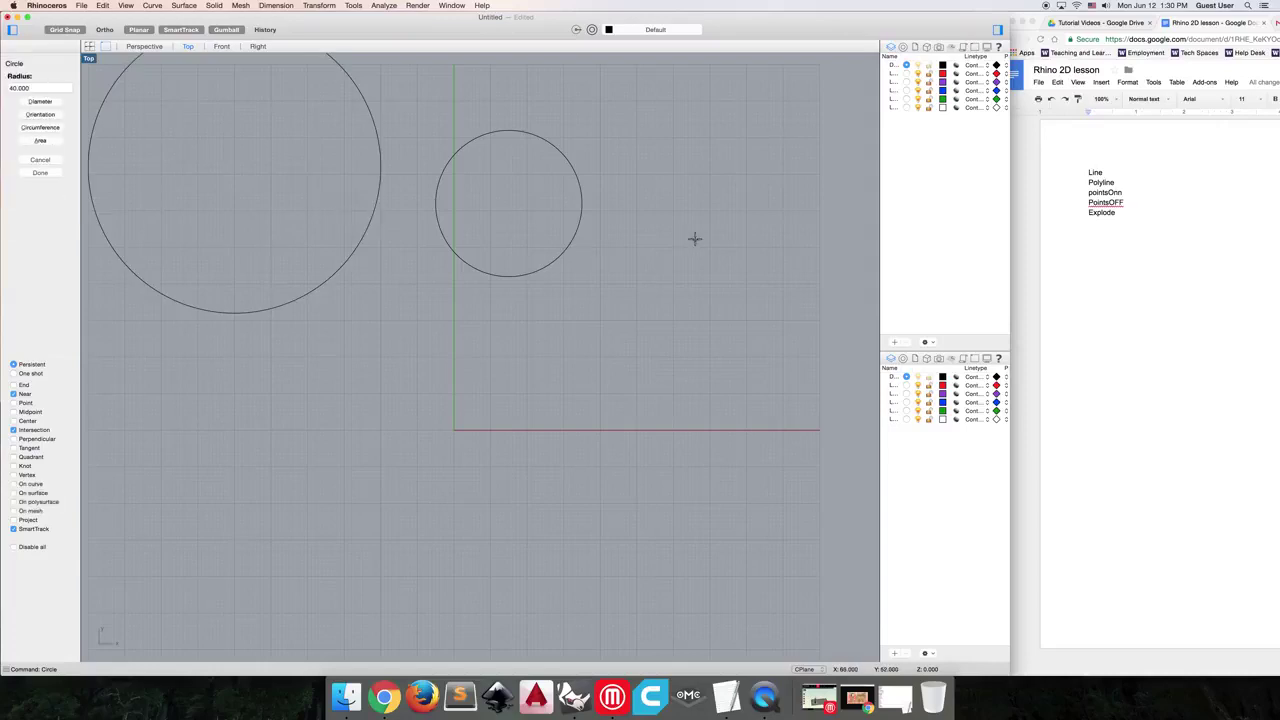
{"action": "left_click", "coordinate": [40, 127]}
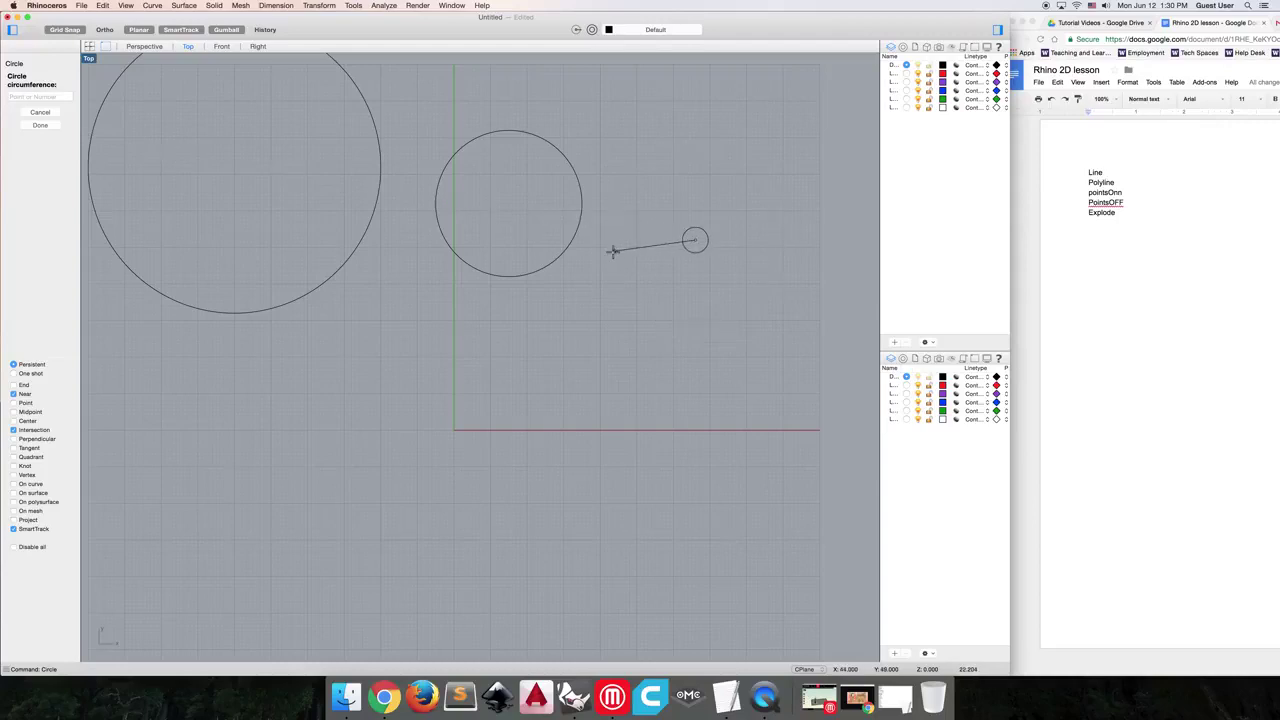
{"action": "type", "text": "20"}
{"action": "key", "text": "Return"}
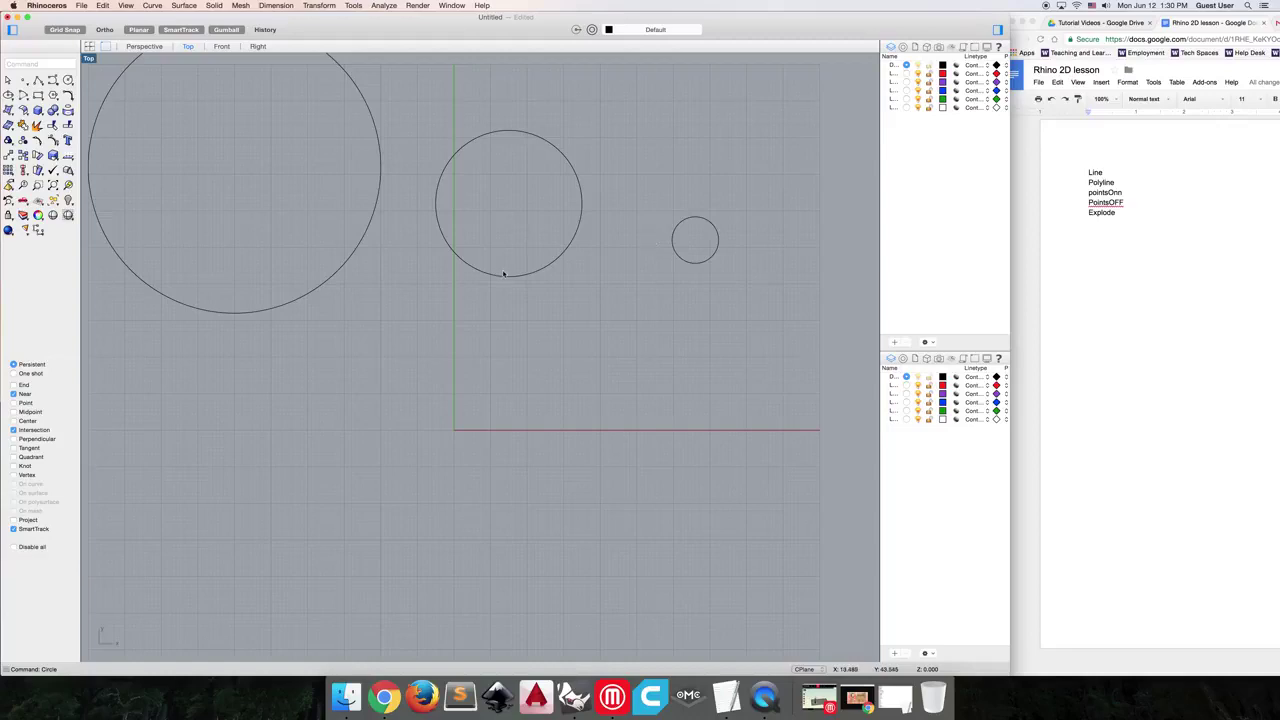
Step: Draw a small 3 Point circle through three points just below the origin
{"action": "key", "text": "Return"}
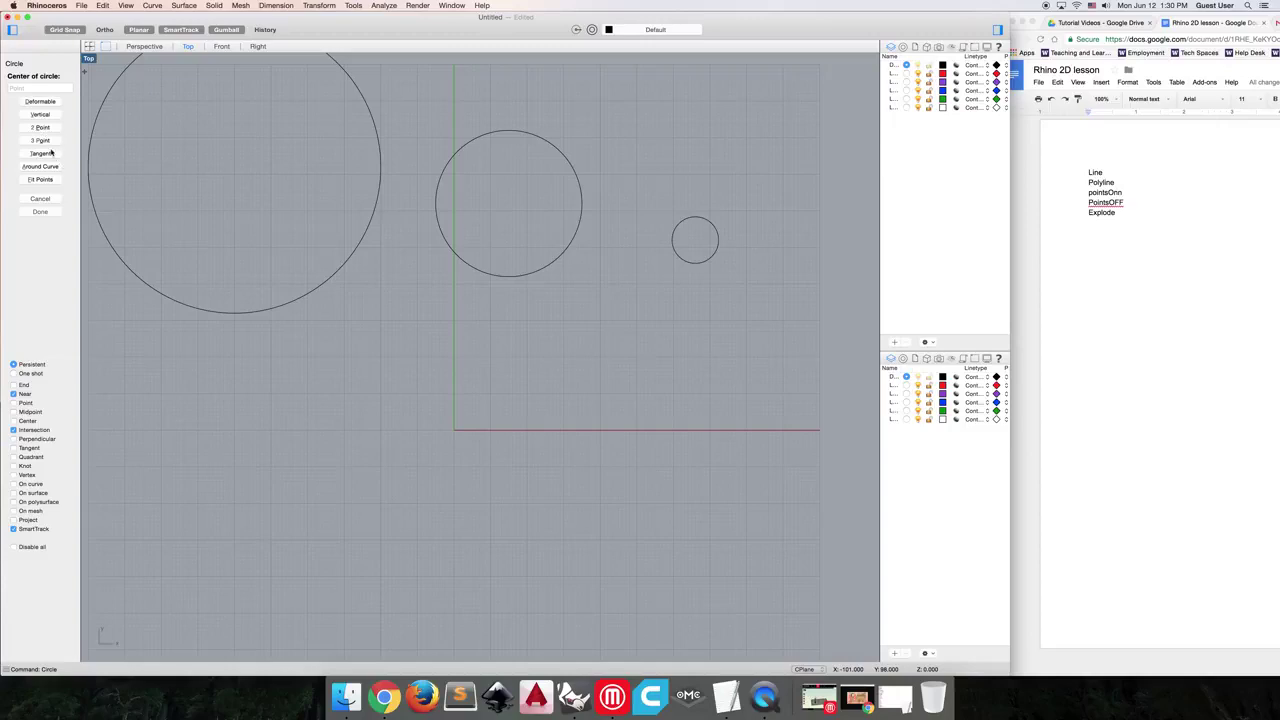
{"action": "left_click", "coordinate": [45, 142]}
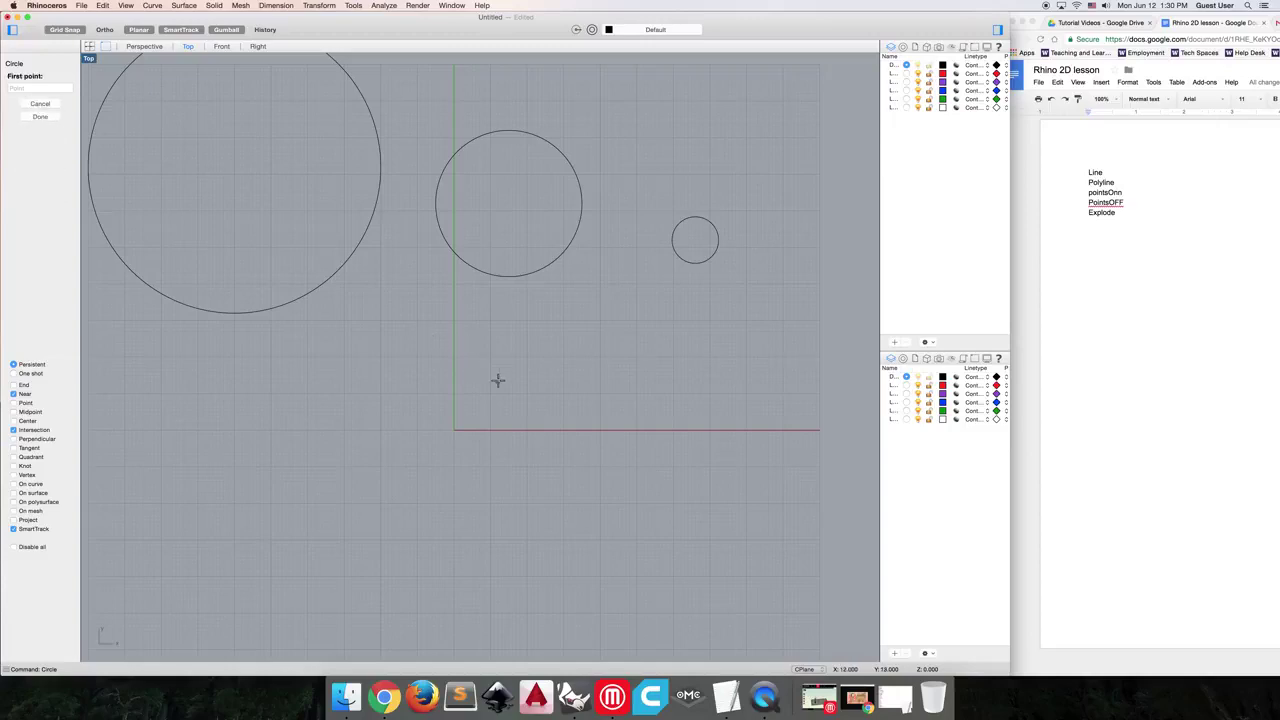
{"action": "left_click", "coordinate": [421, 487]}
{"action": "scroll", "coordinate": [420, 489], "scroll_direction": "up", "scroll_amount": 5}
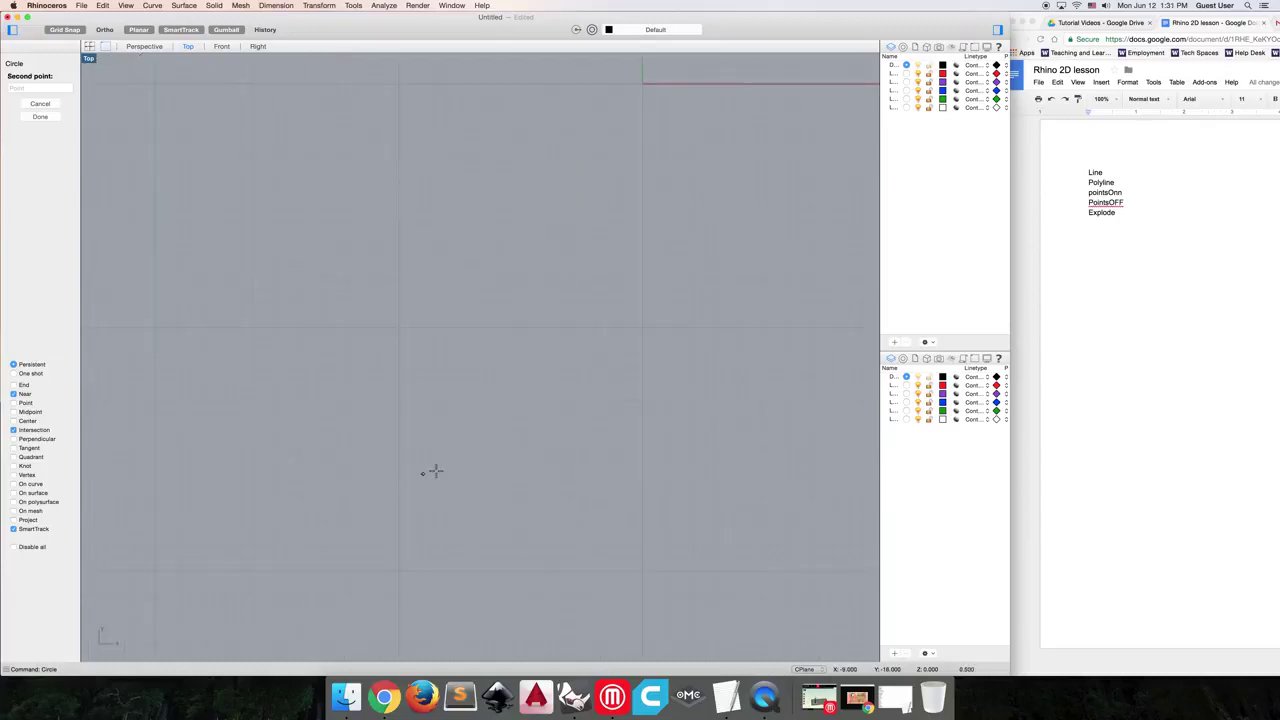
{"action": "left_click", "coordinate": [769, 465]}
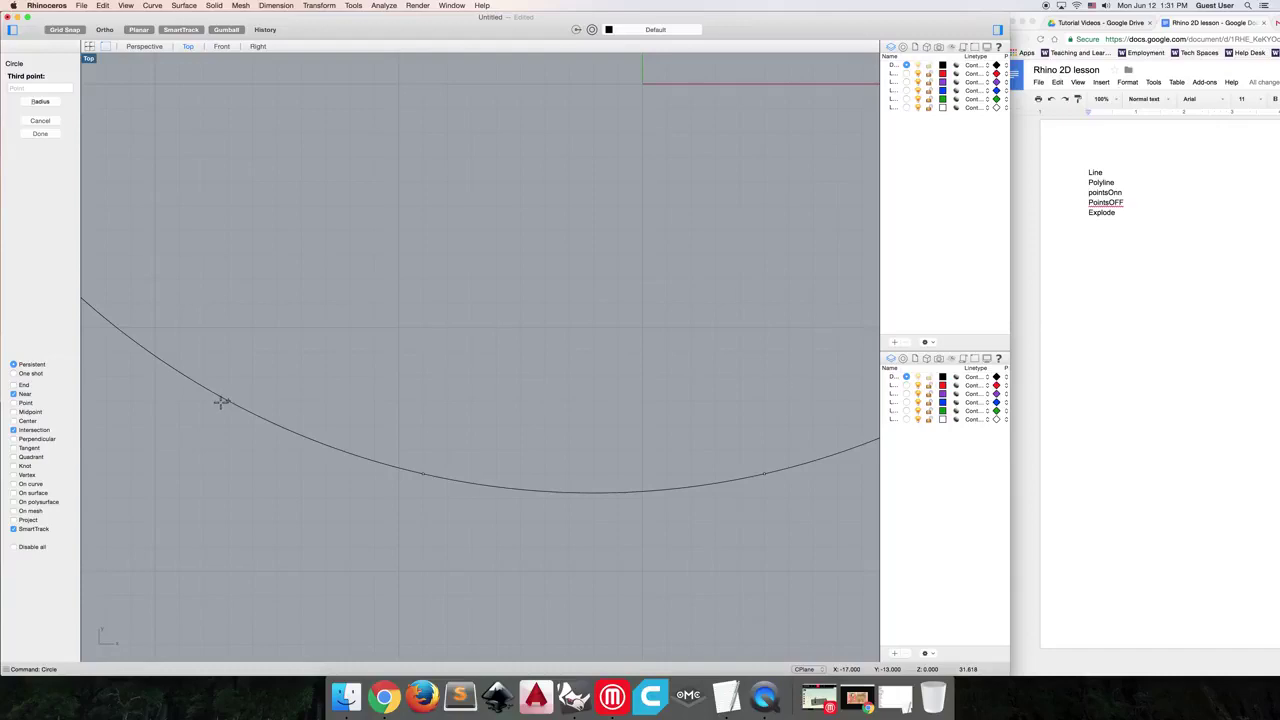
{"action": "scroll", "coordinate": [230, 385], "scroll_direction": "down", "scroll_amount": 3}
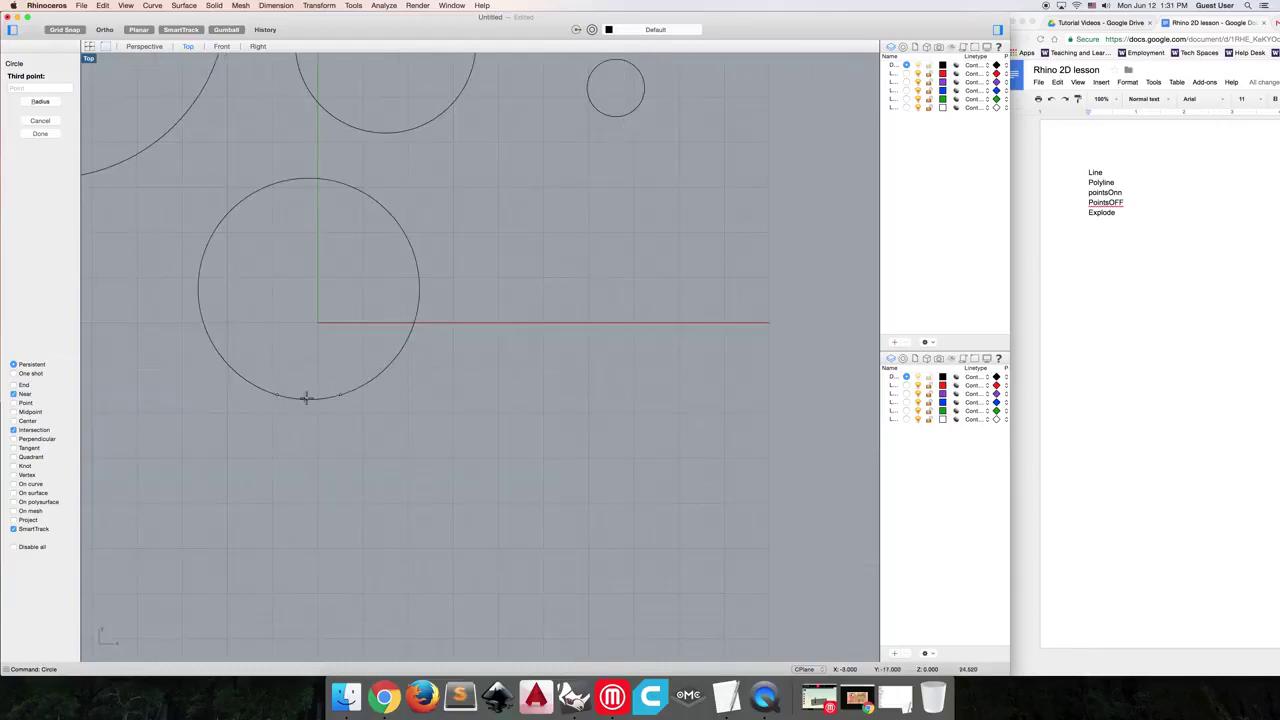
{"action": "left_click", "coordinate": [309, 347]}
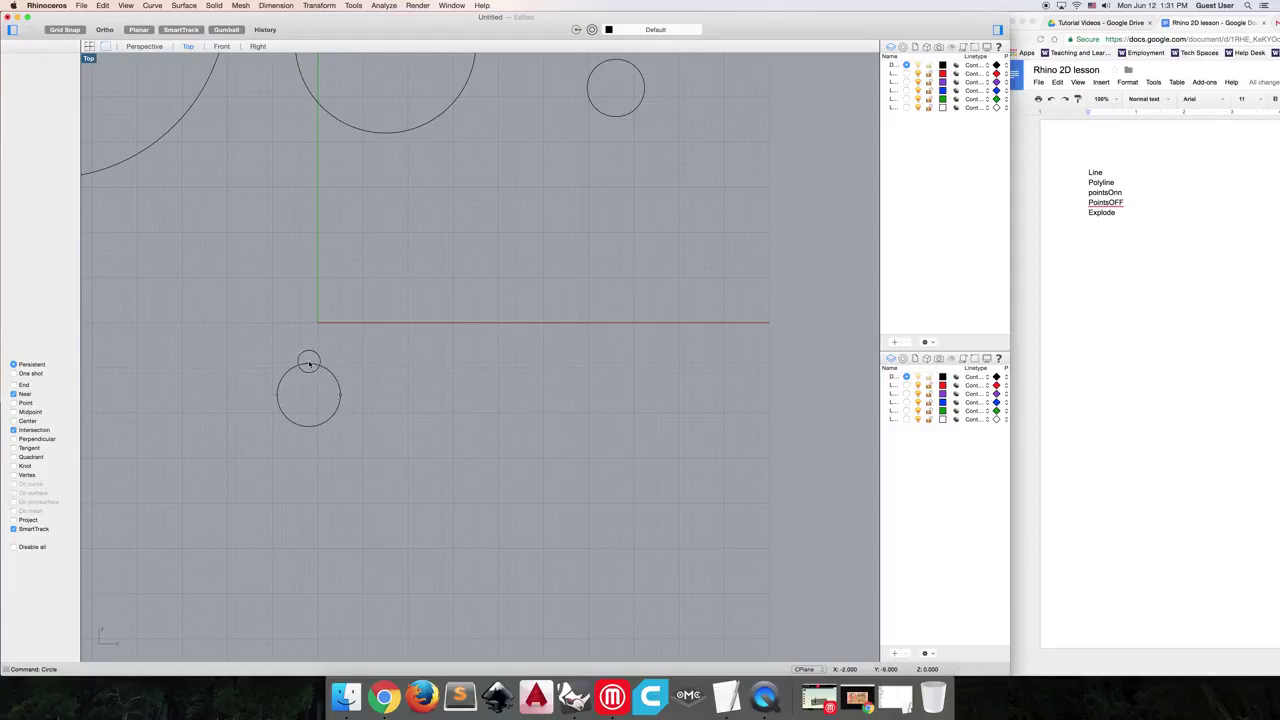
{"action": "scroll", "coordinate": [400, 330], "scroll_direction": "down", "scroll_amount": 2}
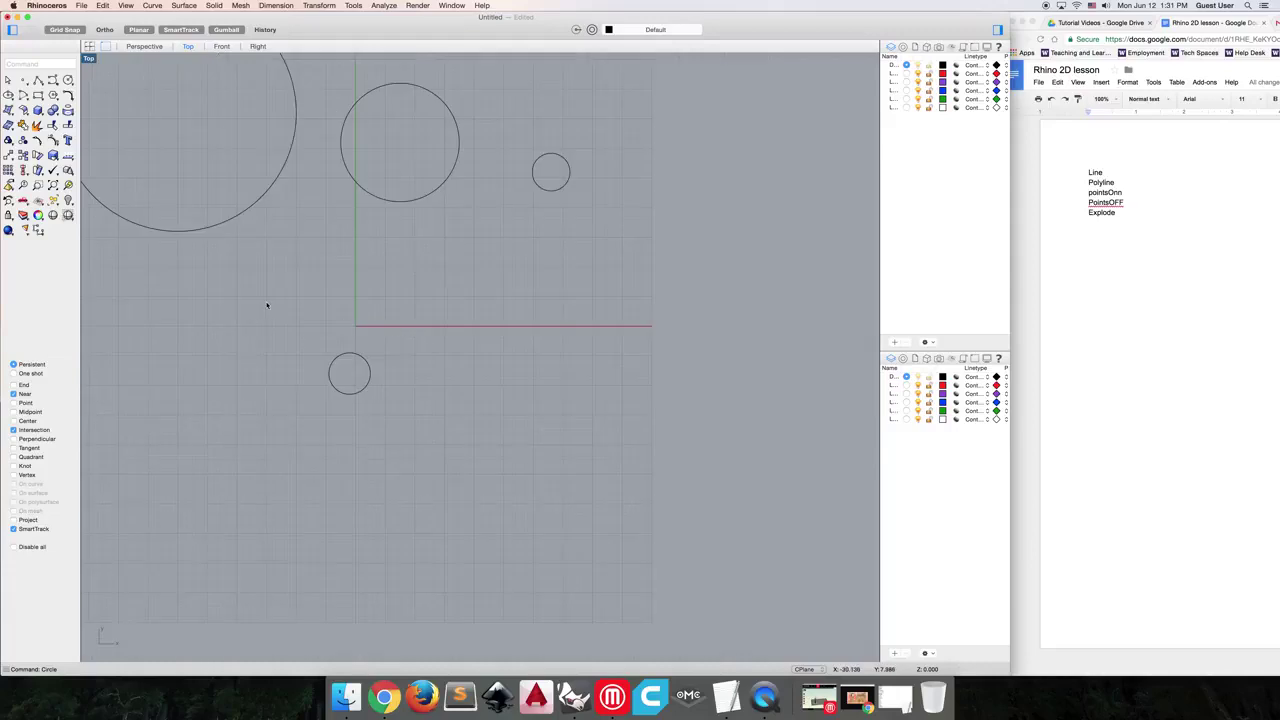
{"action": "key", "text": "Return"}
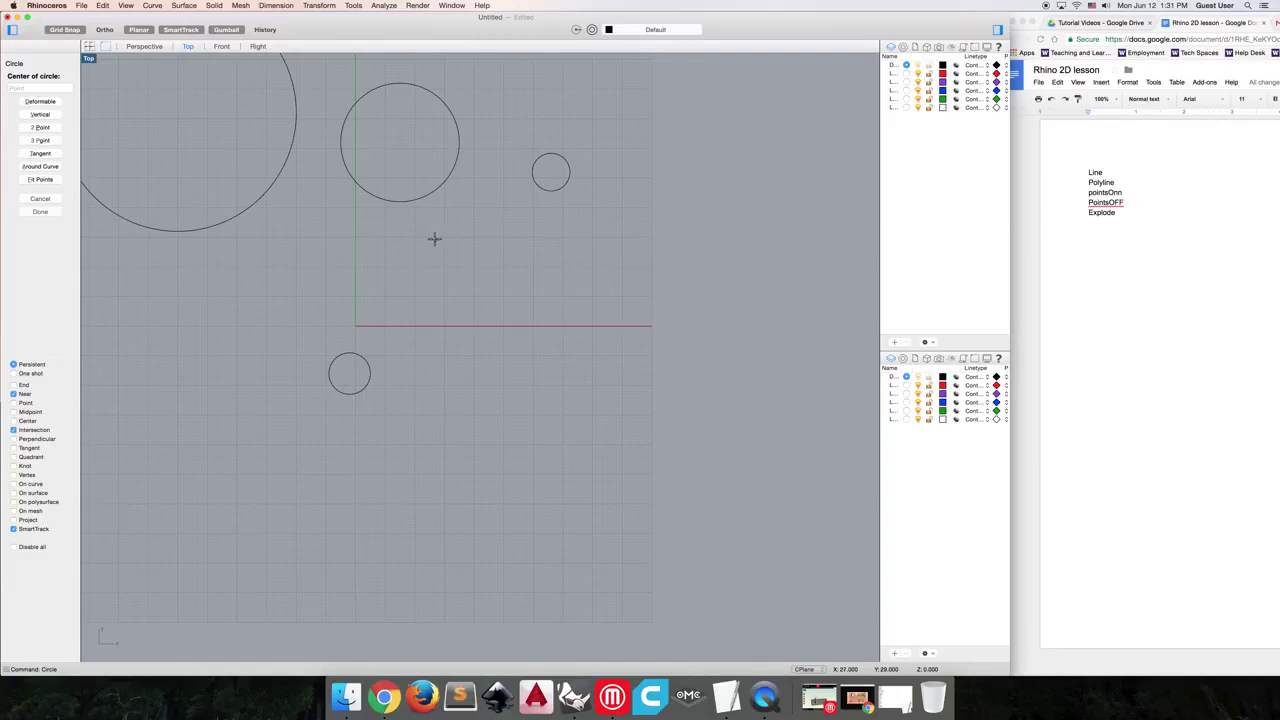
{"action": "scroll", "coordinate": [434, 238], "scroll_direction": "down", "scroll_amount": 3}
{"action": "key", "text": "Escape"}
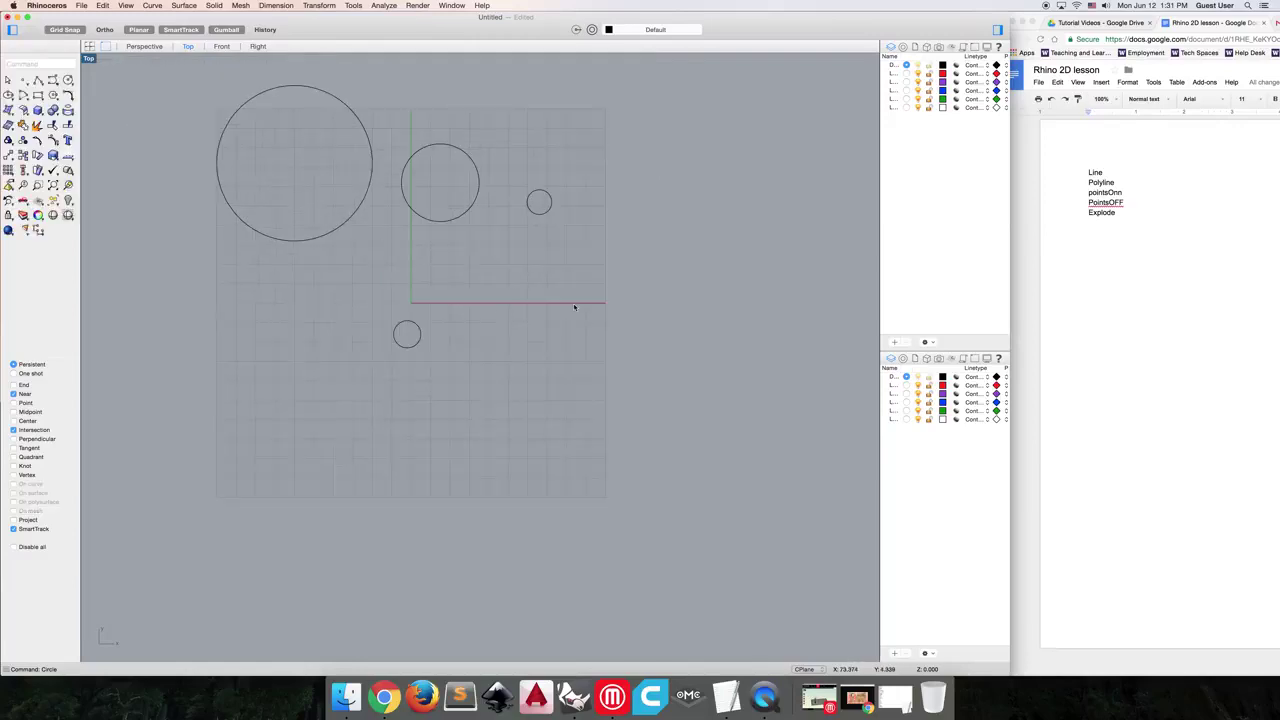
{"action": "key", "text": "super+a"}
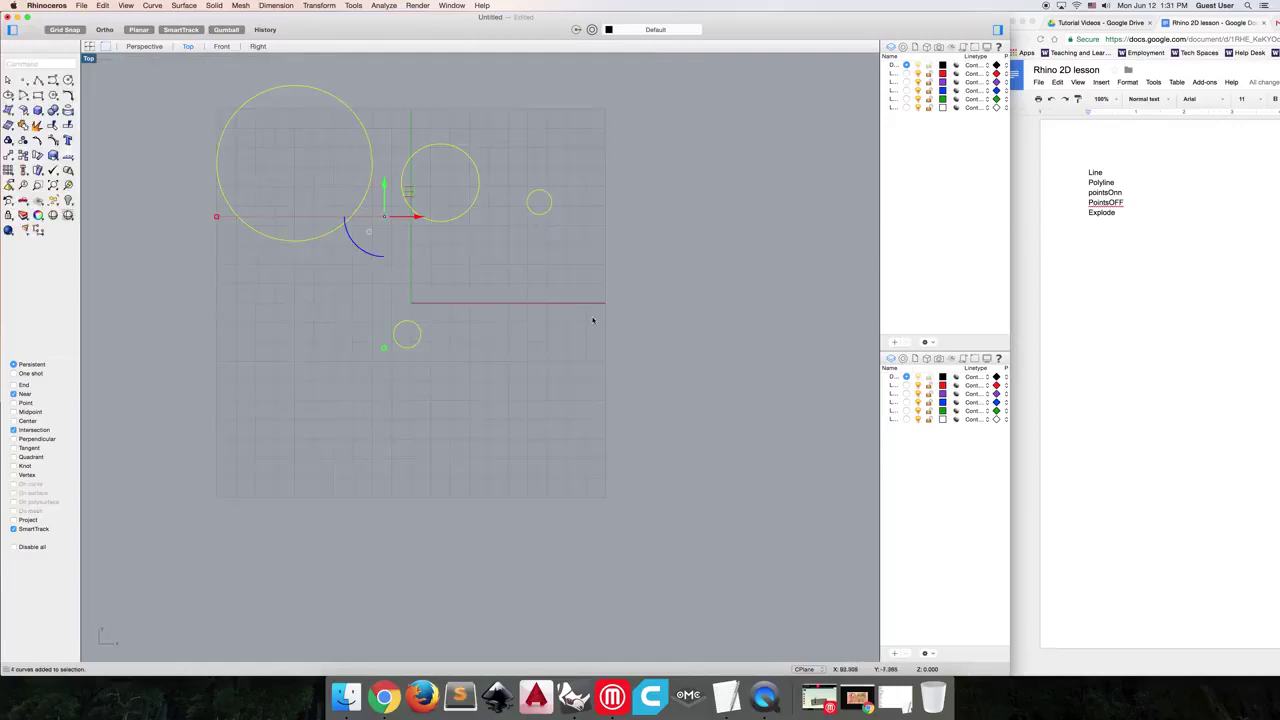
{"action": "key", "text": "Delete"}
{"action": "type", "text": "el"}
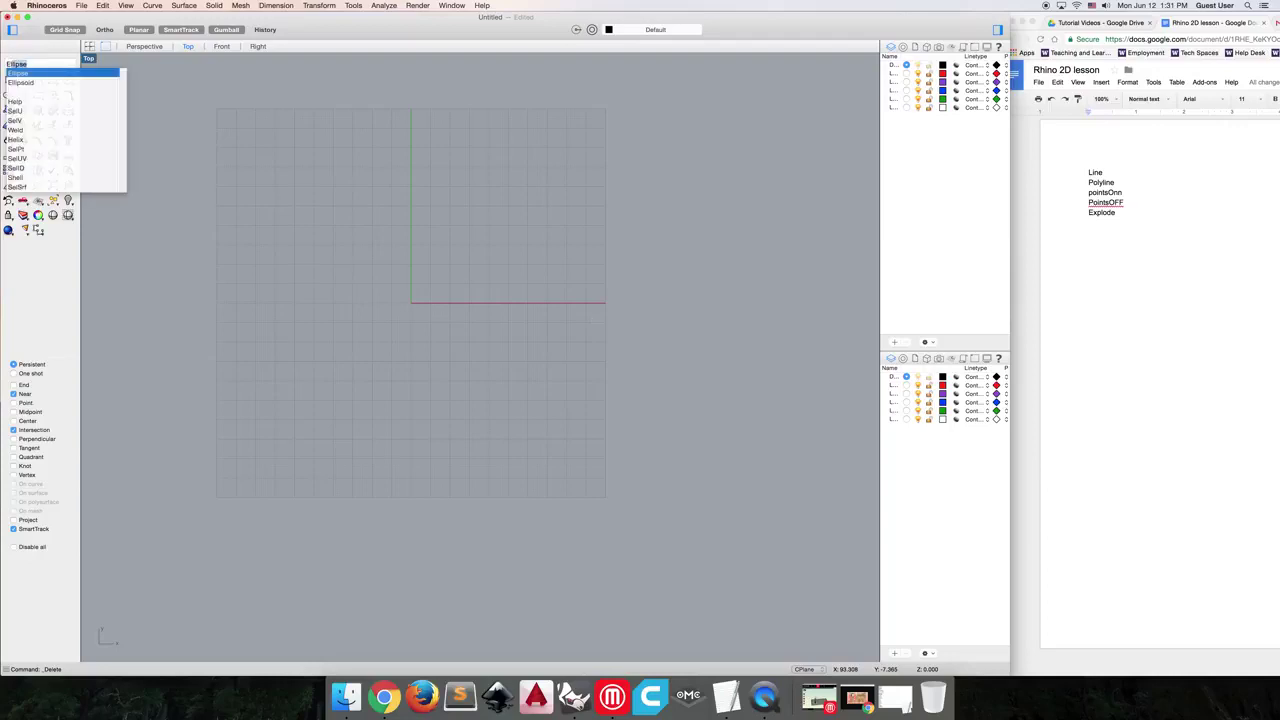
{"action": "key", "text": "Return"}
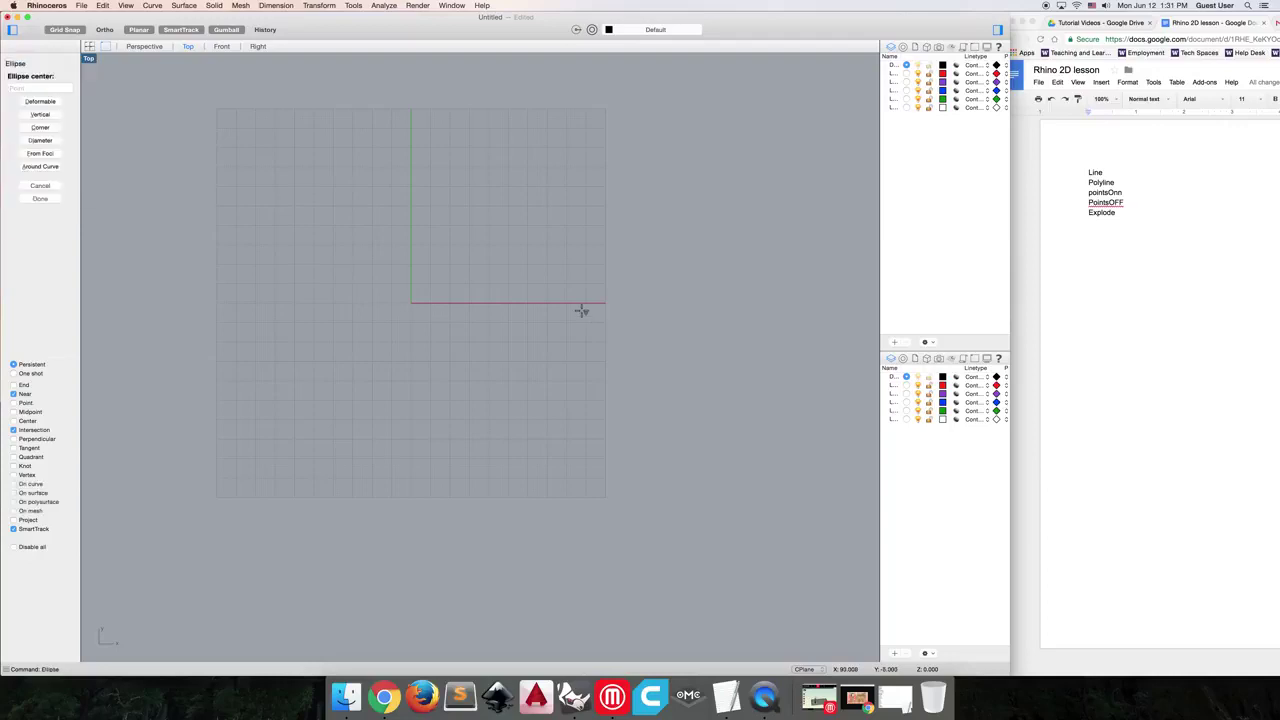
{"action": "scroll", "coordinate": [343, 271], "scroll_direction": "up", "scroll_amount": 3}
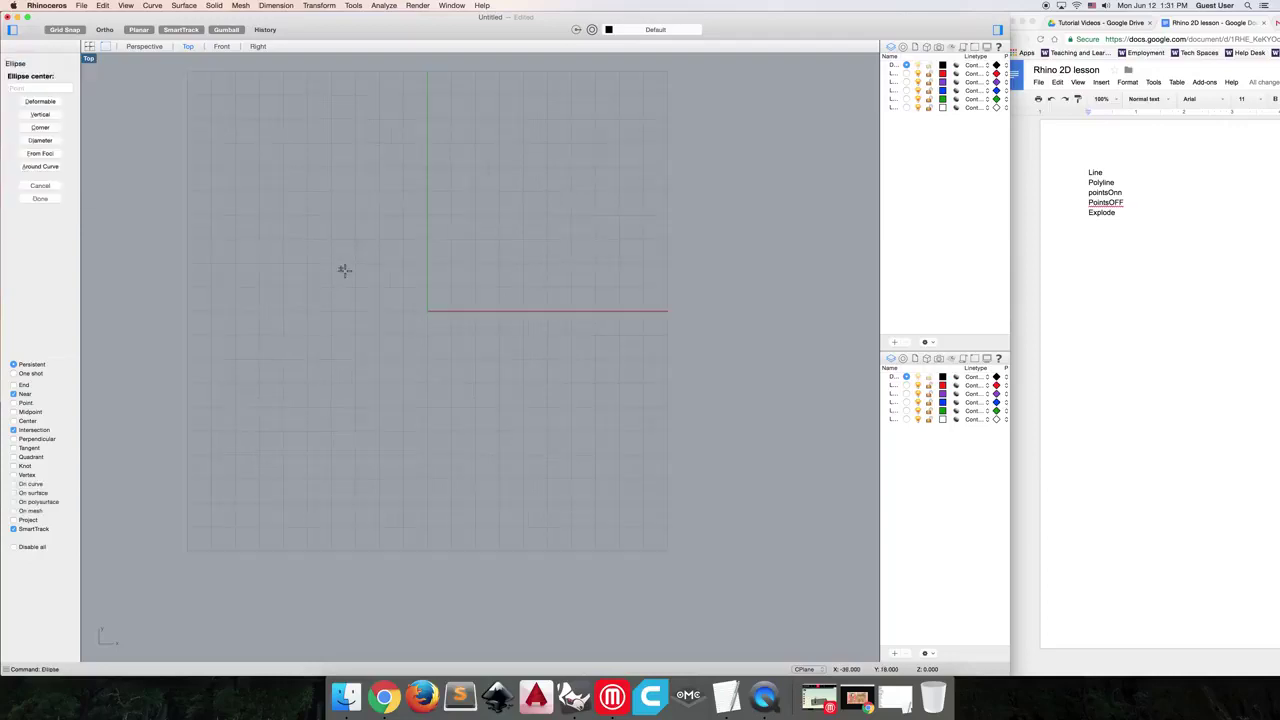
{"action": "left_click", "coordinate": [461, 285]}
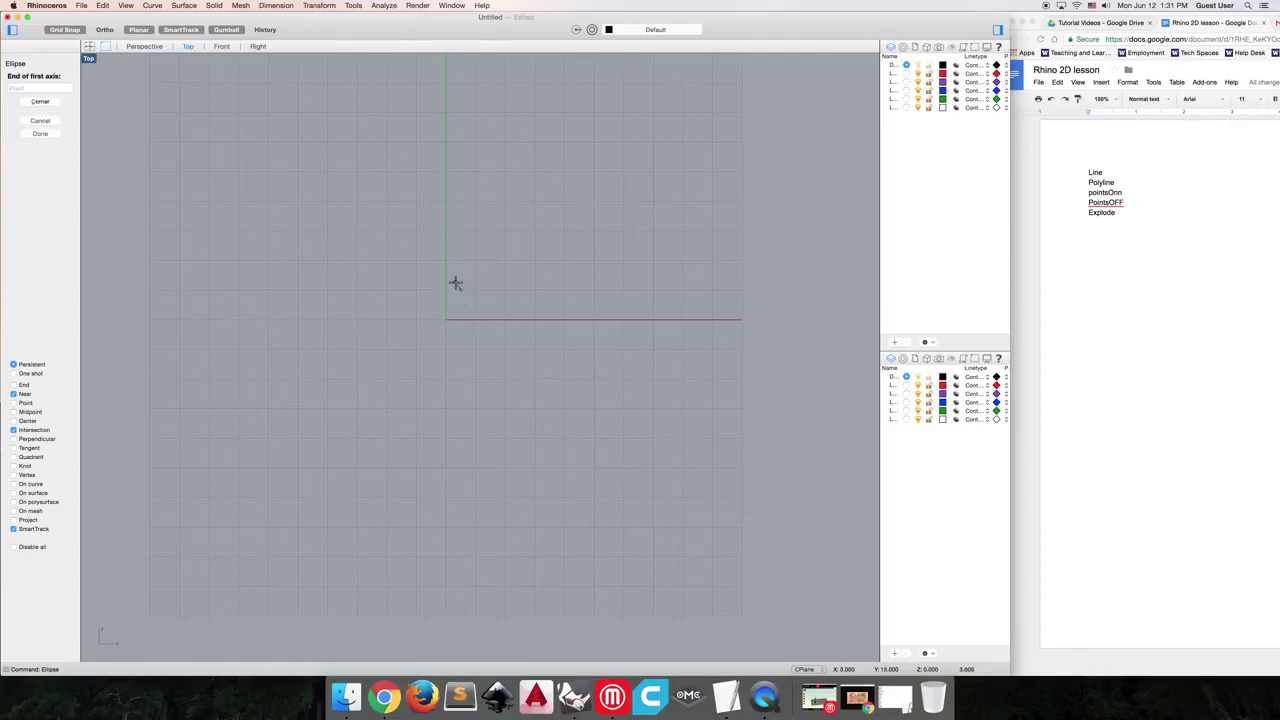
{"action": "scroll", "coordinate": [449, 286], "scroll_direction": "up", "scroll_amount": 1}
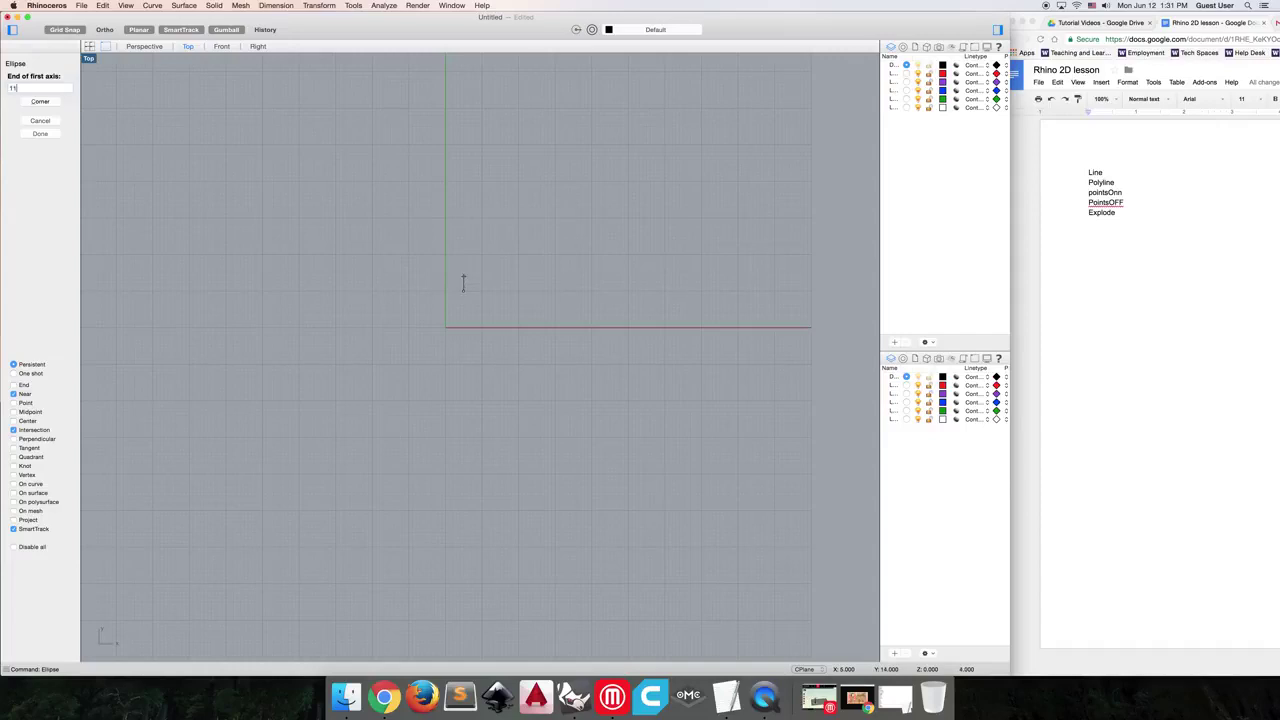
{"action": "key", "text": "Return"}
{"action": "left_click", "coordinate": [462, 251]}
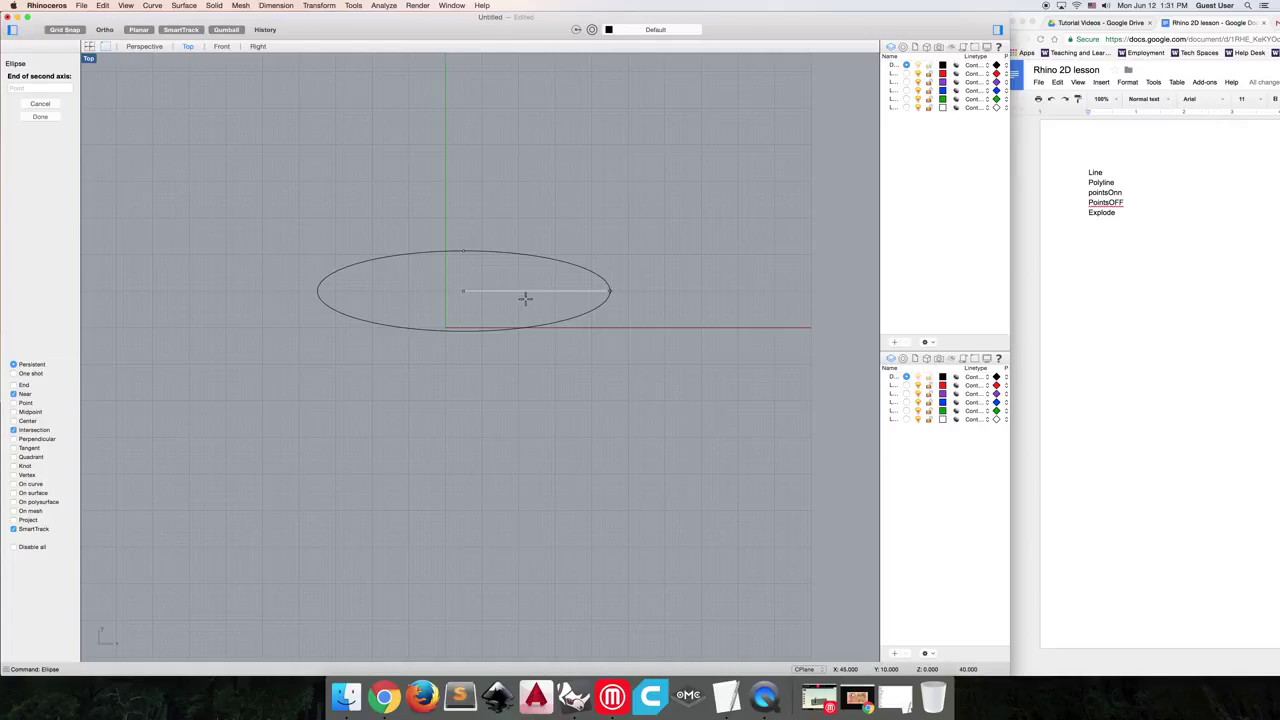
{"action": "key", "text": "Escape"}
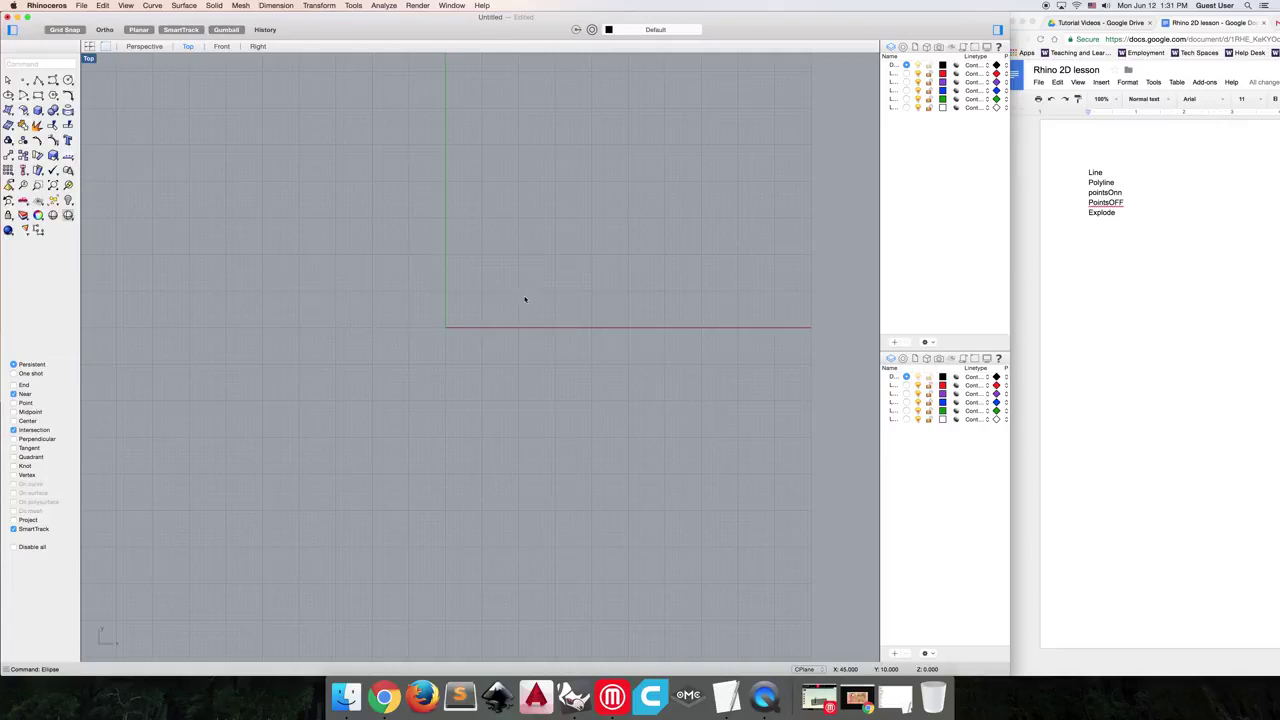
{"action": "key", "text": "Return"}
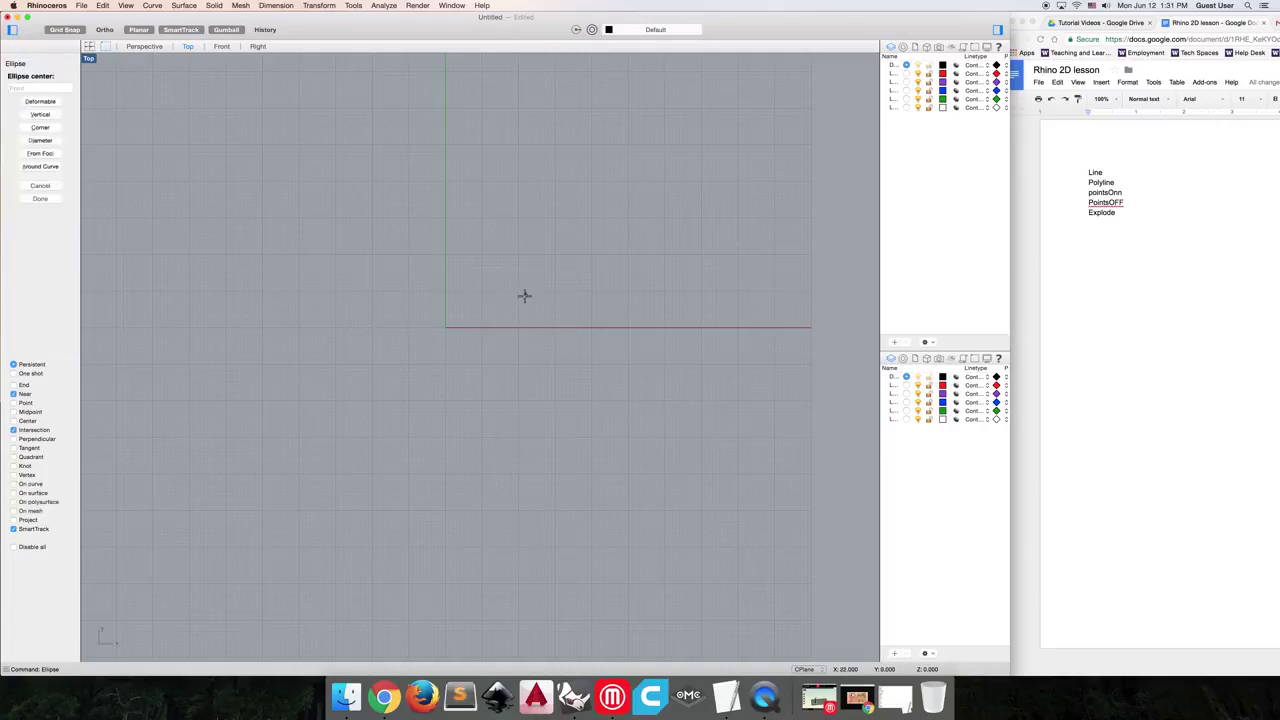
{"action": "left_click", "coordinate": [481, 338]}
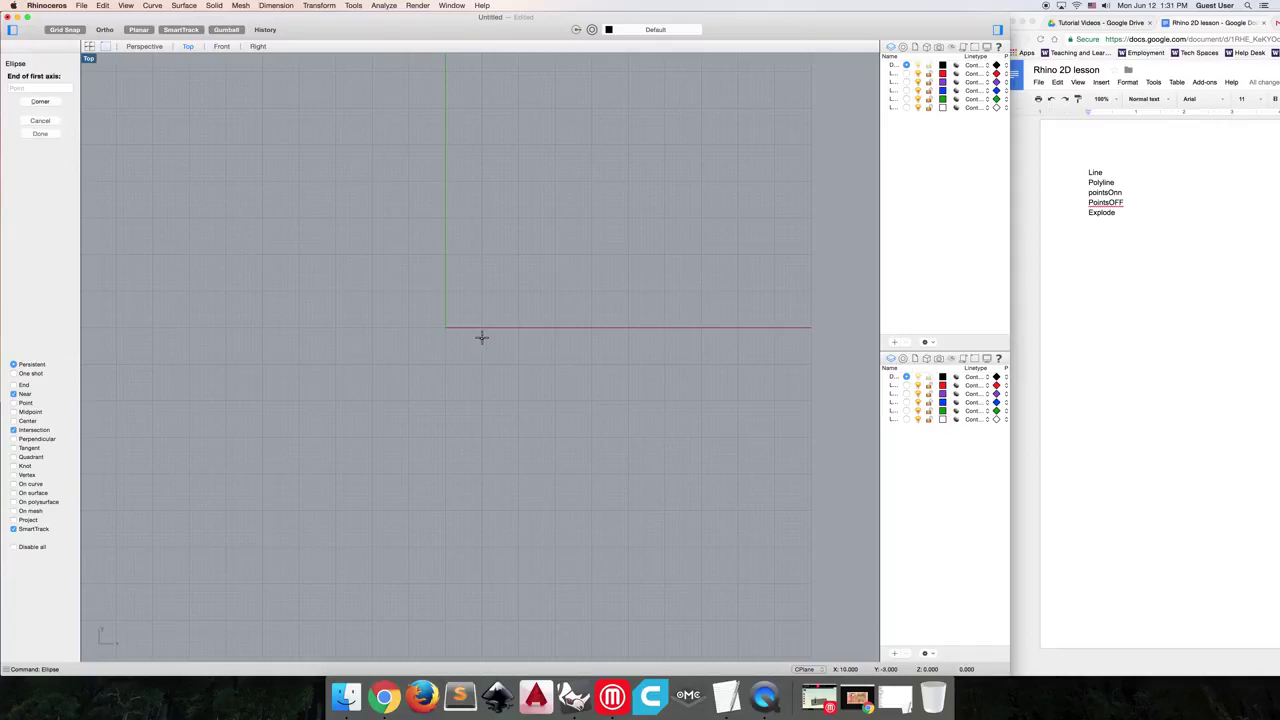
{"action": "type", "text": "11"}
{"action": "key", "text": "Return"}
{"action": "left_click", "coordinate": [482, 302]}
{"action": "type", "text": "40"}
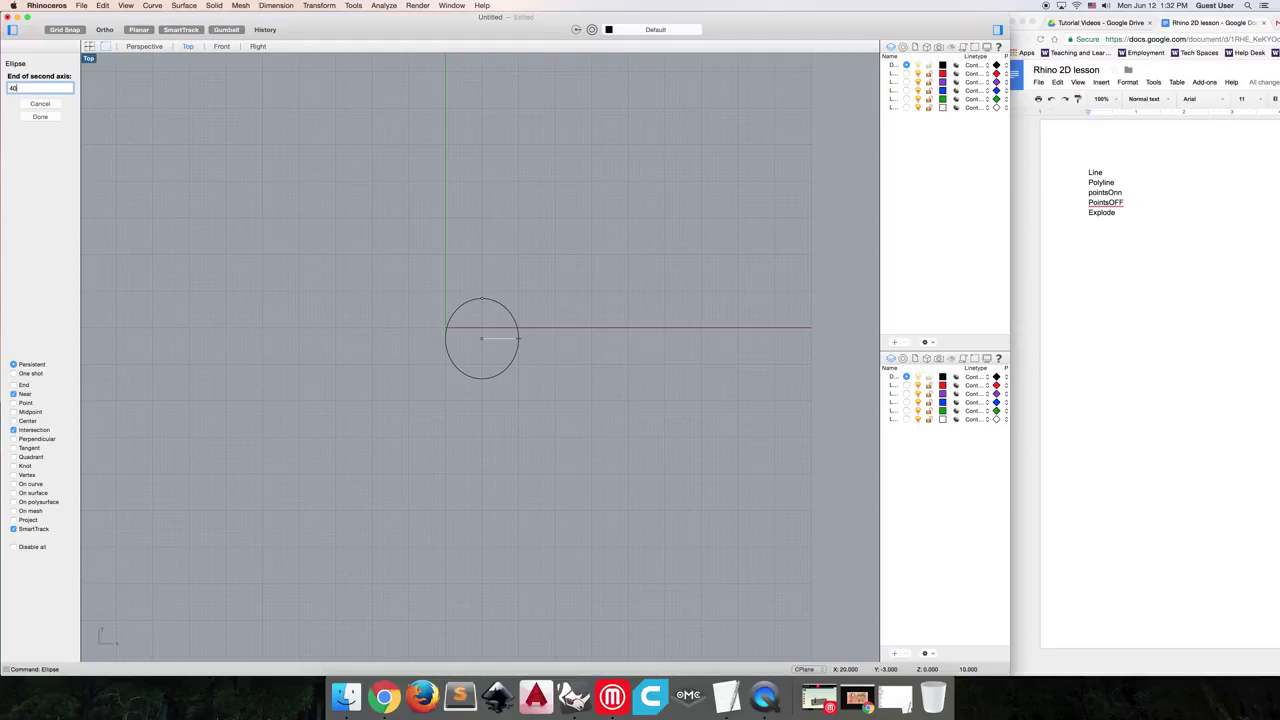
{"action": "key", "text": "Return"}
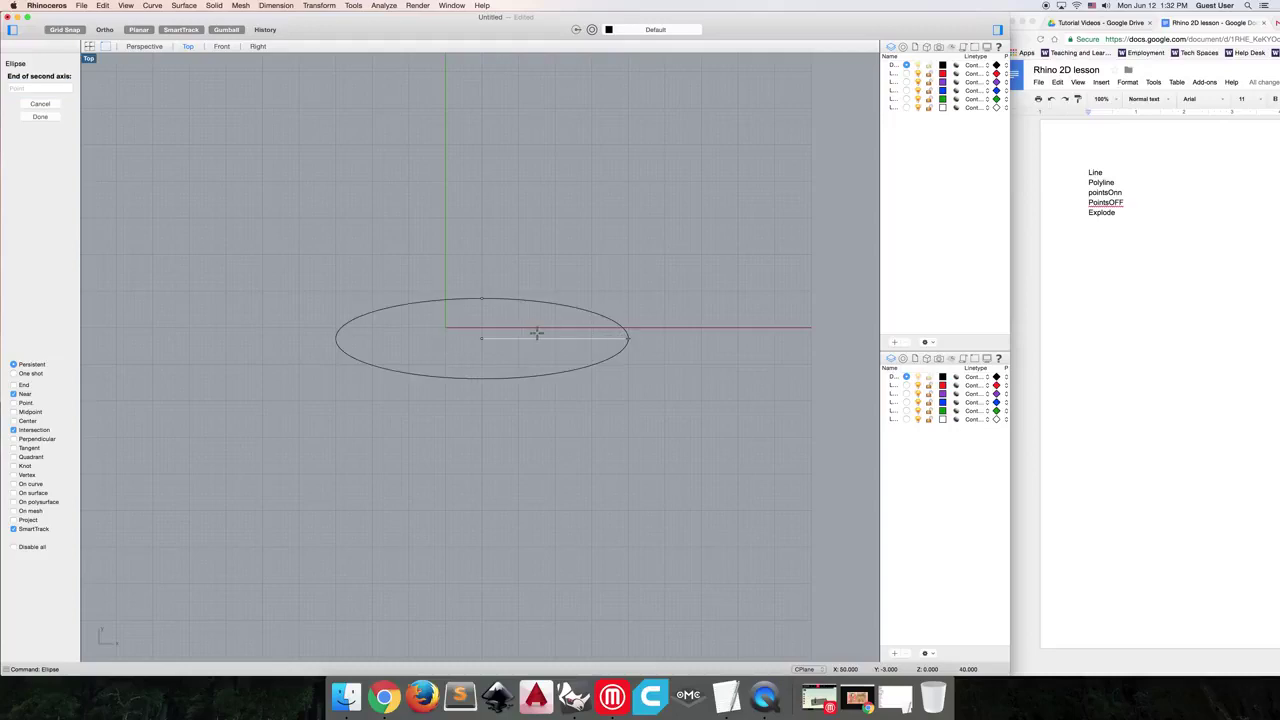
{"action": "left_click", "coordinate": [515, 338]}
{"action": "scroll", "coordinate": [540, 342], "scroll_direction": "down", "scroll_amount": 2}
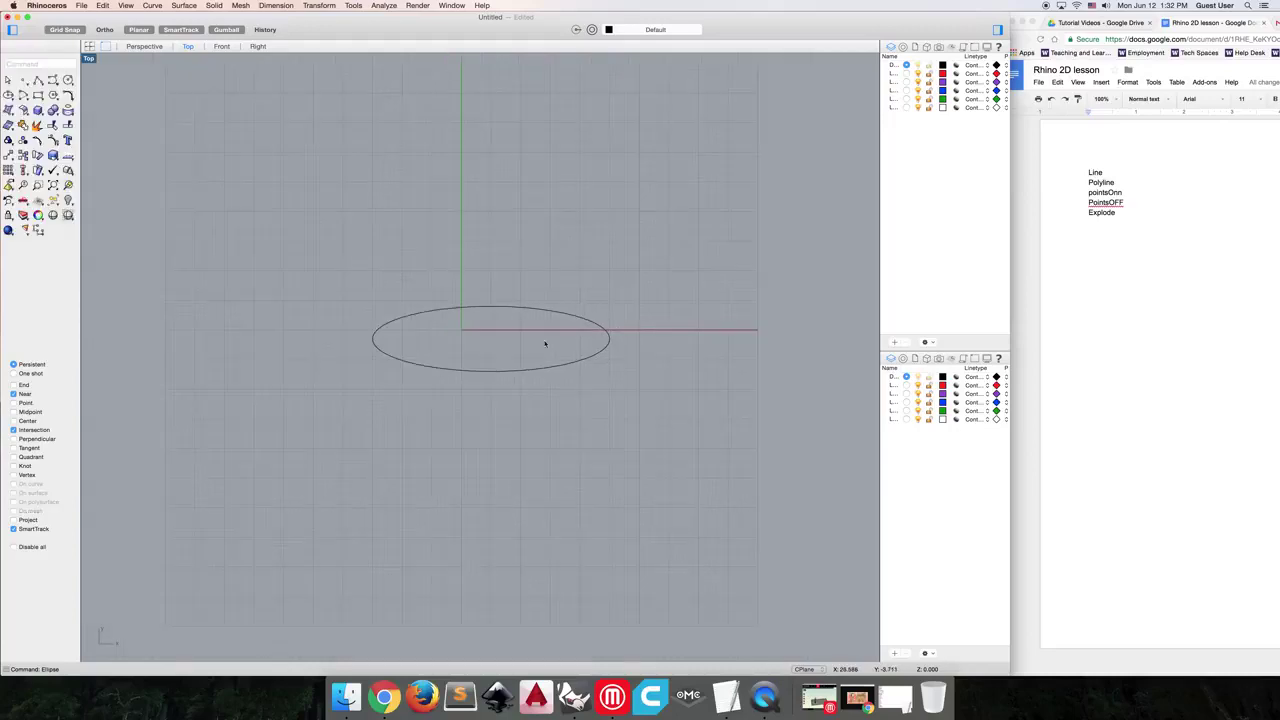
{"action": "scroll", "coordinate": [597, 350], "scroll_direction": "up", "scroll_amount": 3}
{"action": "left_click", "coordinate": [603, 357]}
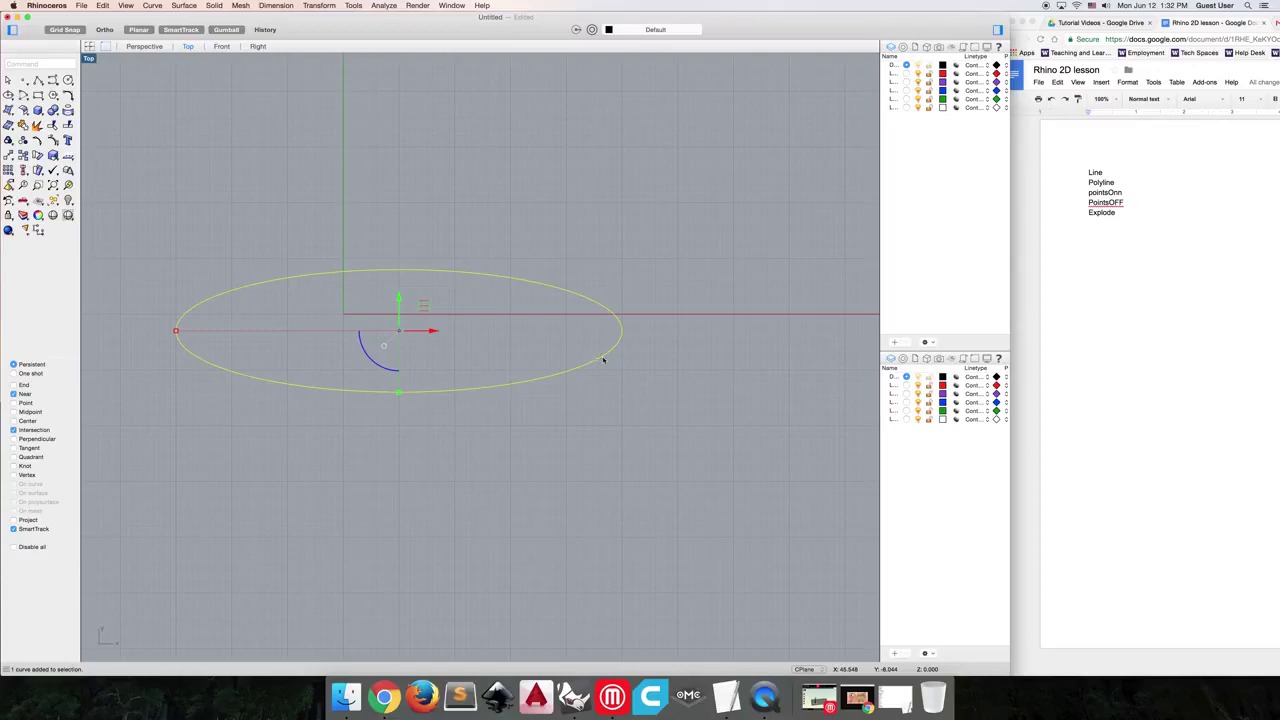
{"action": "left_click", "coordinate": [658, 292]}
{"action": "key", "text": "Return"}
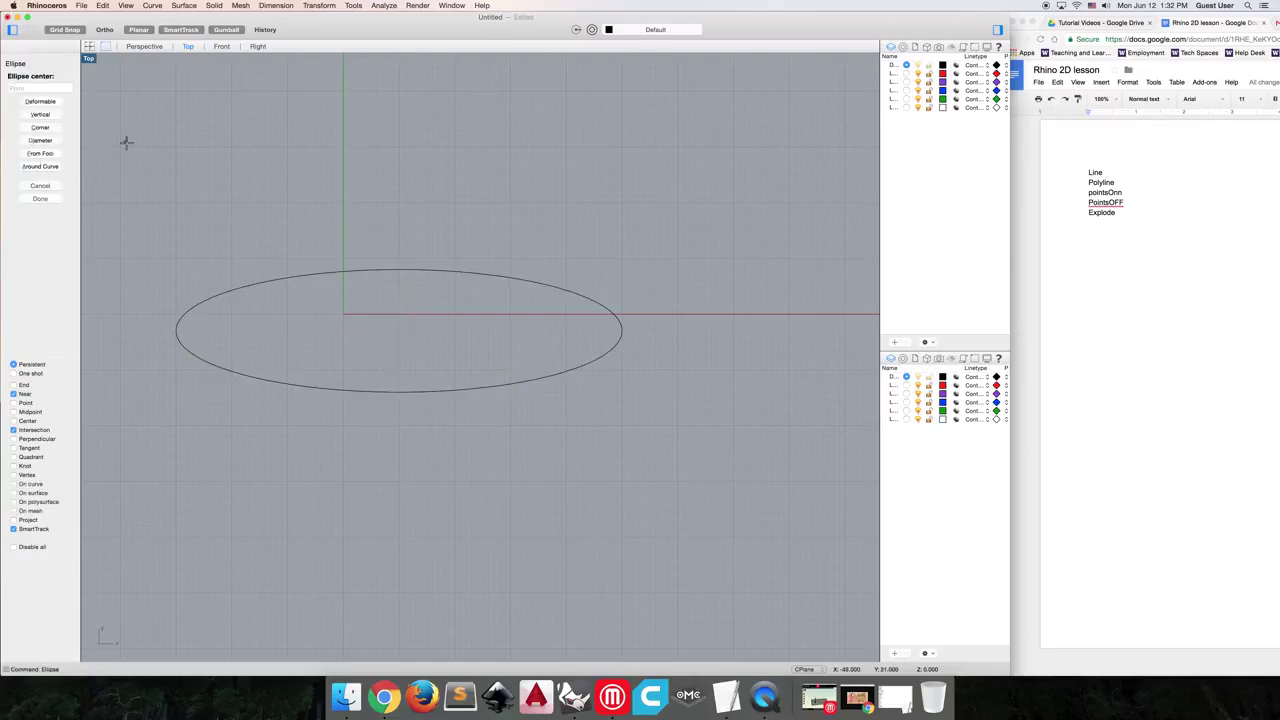
{"action": "key", "text": "Escape"}
{"action": "scroll", "coordinate": [404, 251], "scroll_direction": "down", "scroll_amount": 5}
{"action": "scroll", "coordinate": [400, 258], "scroll_direction": "up", "scroll_amount": 3}
{"action": "left_click", "coordinate": [400, 258]}
{"action": "key", "text": "Delete"}
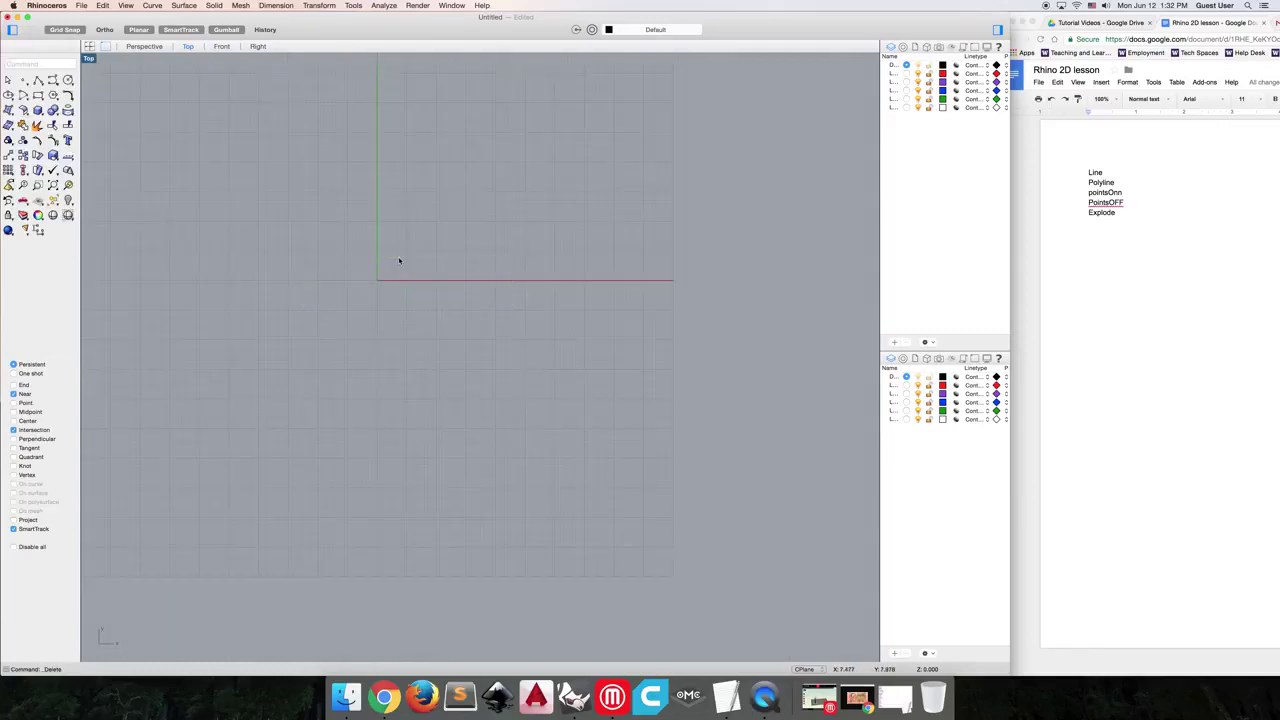
Step: Draw a six-sided polygon centred on the origin
{"action": "right_click_drag", "start_coordinate": [270, 256], "coordinate": [337, 277]}
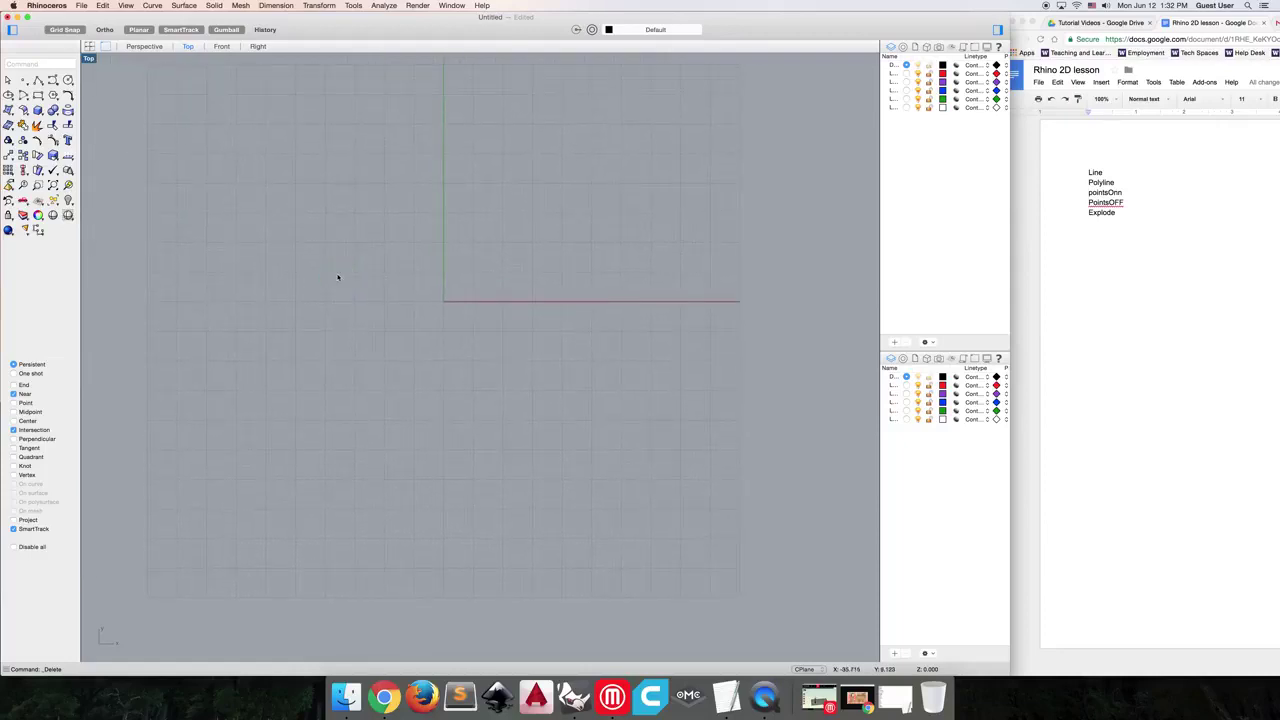
{"action": "type", "text": "Polyline"}
{"action": "key", "text": "Return"}
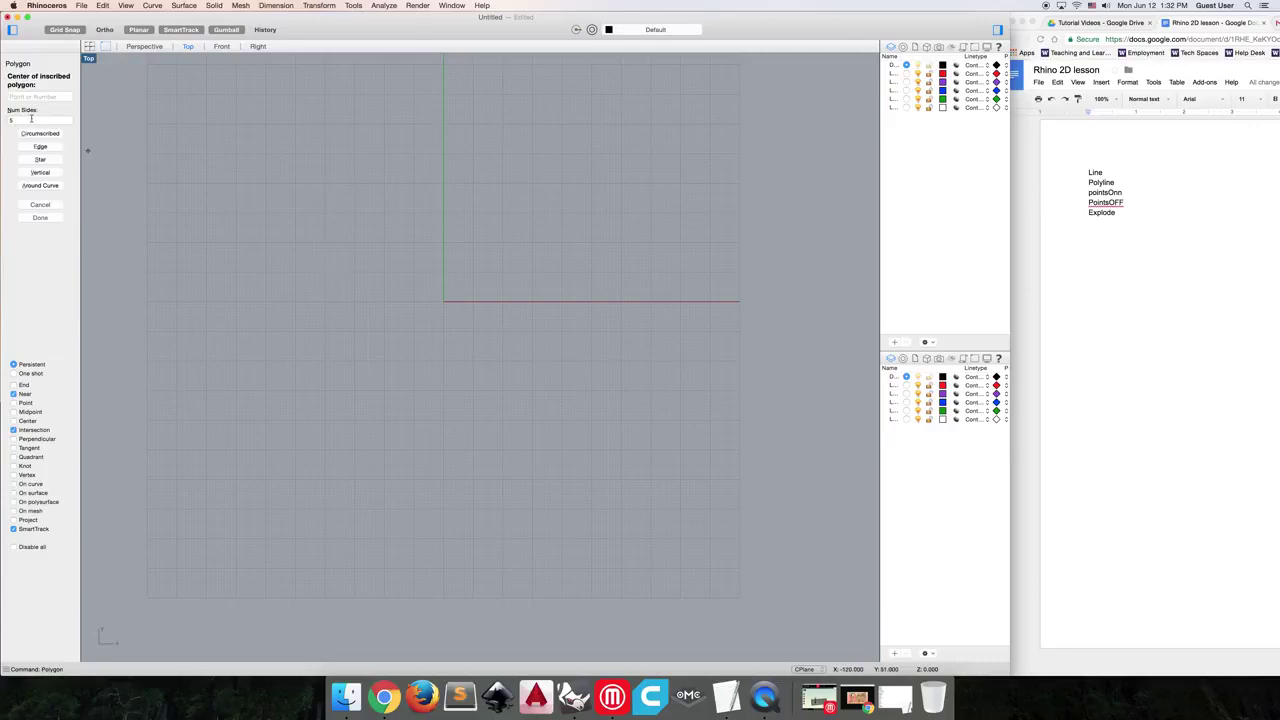
{"action": "left_click_drag", "start_coordinate": [21, 120], "coordinate": [3, 120]}
{"action": "left_click", "coordinate": [444, 302]}
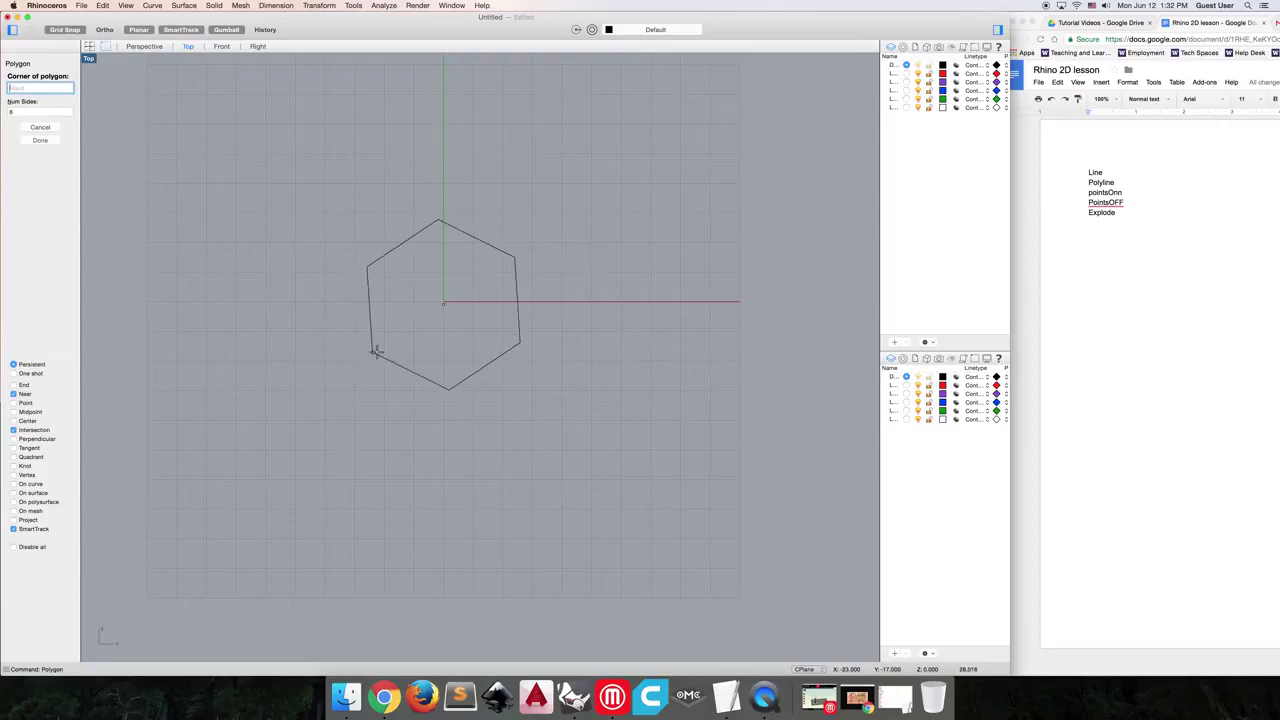
{"action": "left_click", "coordinate": [445, 343]}
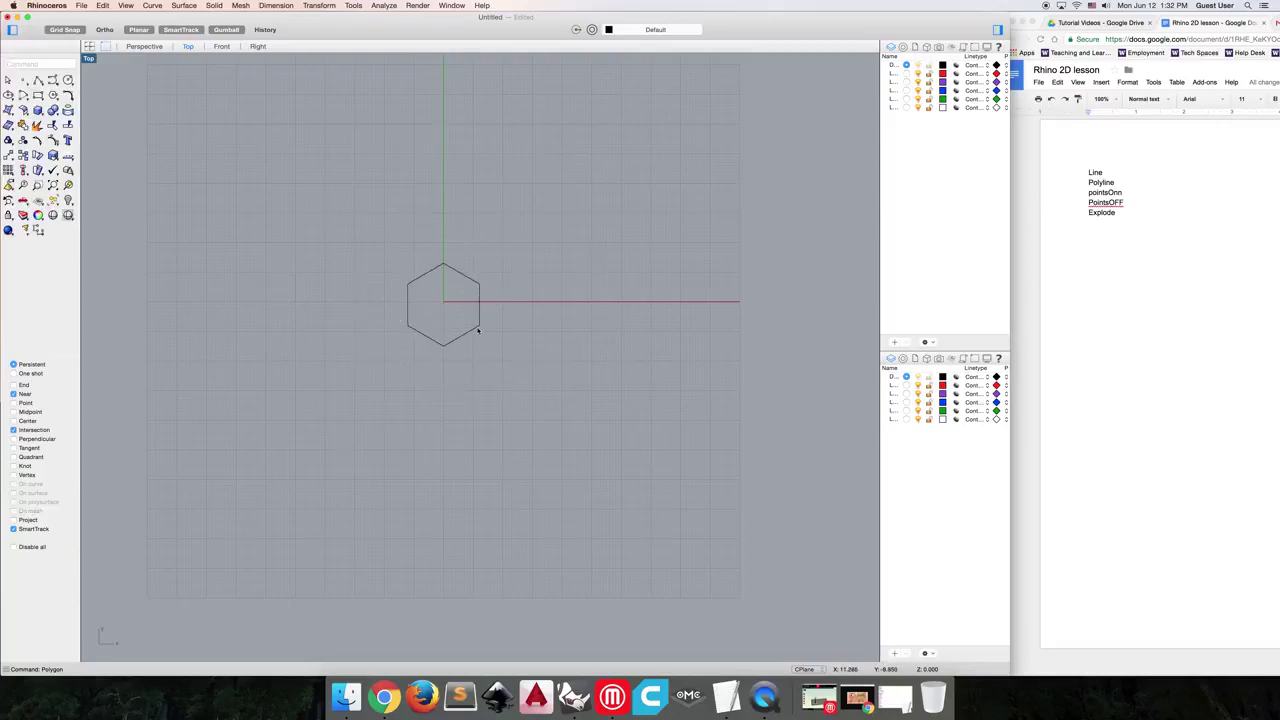
Step: Draw a smaller 12-sided polygon above and to the right of the hexagon
{"action": "key", "text": "Return"}
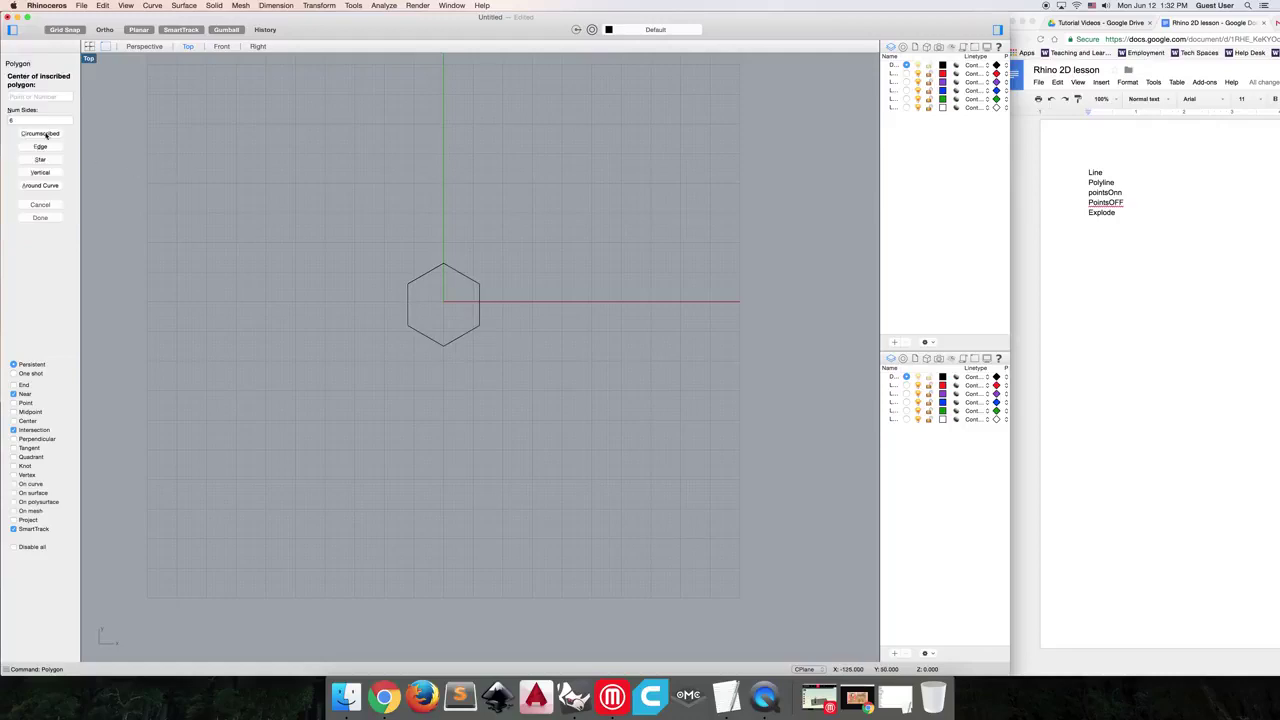
{"action": "left_click", "coordinate": [10, 120]}
{"action": "type", "text": "12"}
{"action": "key", "text": "Return"}
{"action": "left_click", "coordinate": [526, 248]}
{"action": "scroll", "coordinate": [526, 255], "scroll_direction": "up", "scroll_amount": 5}
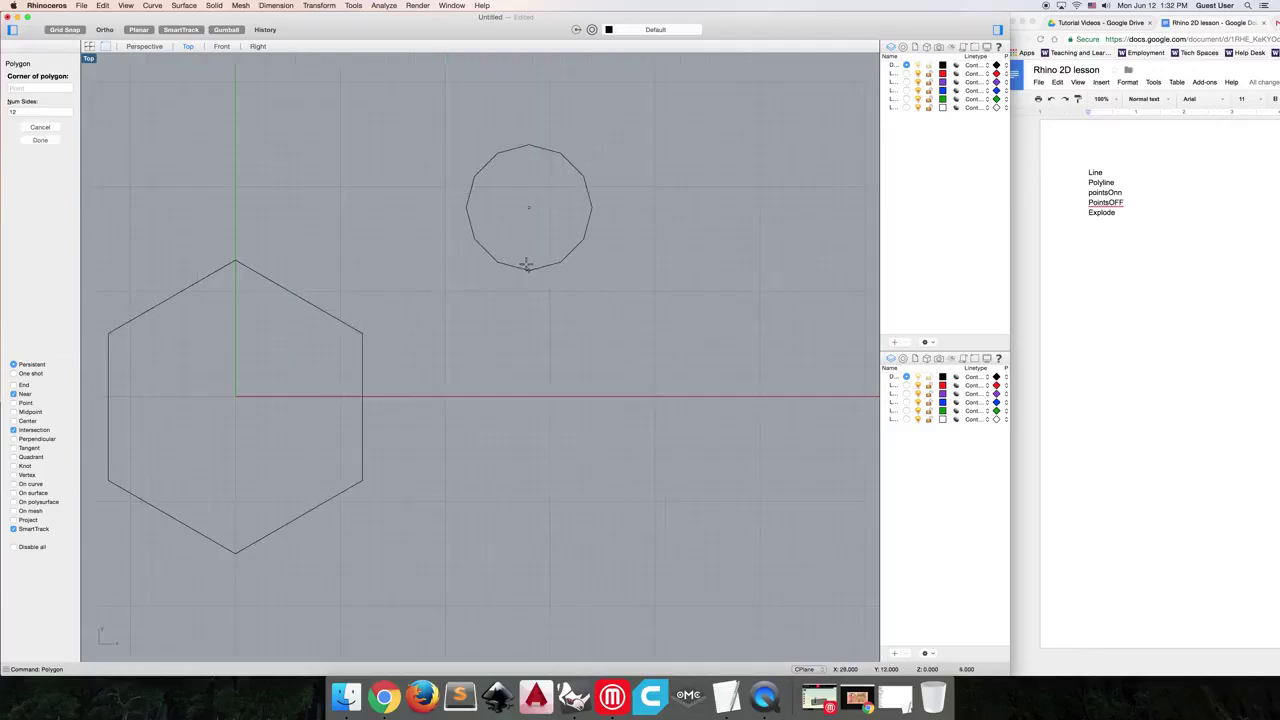
{"action": "left_click", "coordinate": [483, 259]}
{"action": "scroll", "coordinate": [483, 262], "scroll_direction": "down", "scroll_amount": 8}
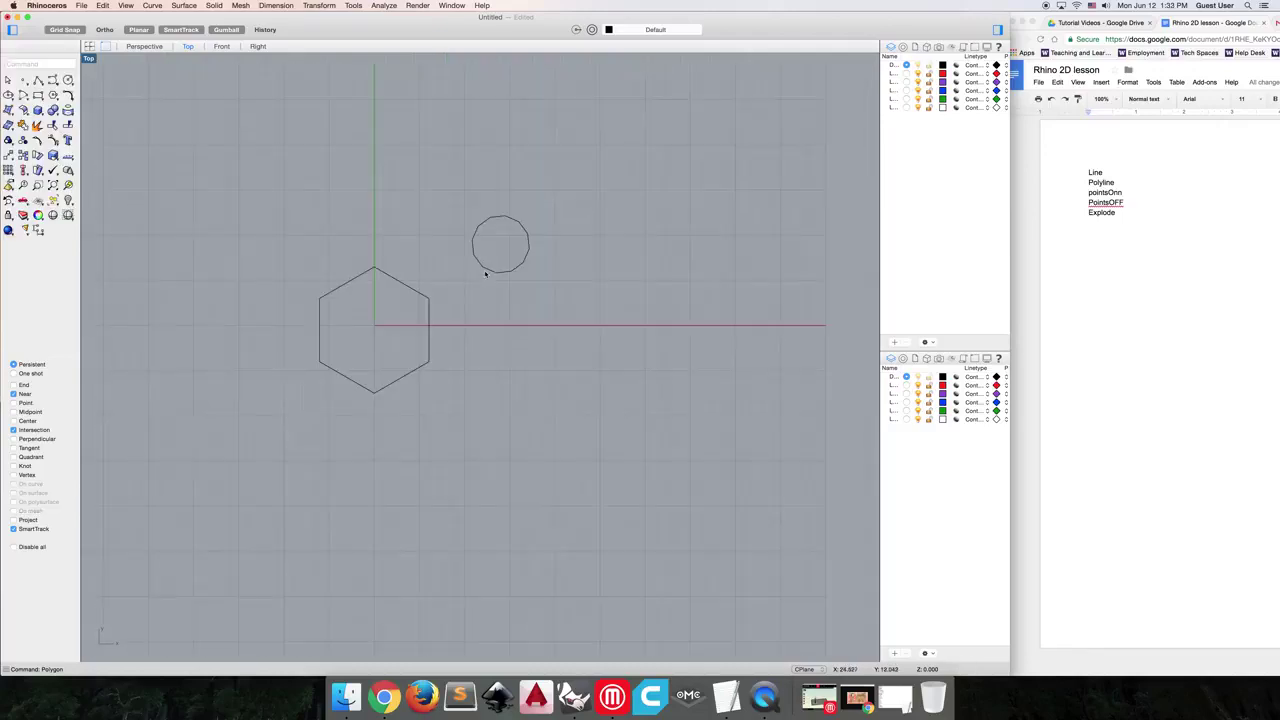